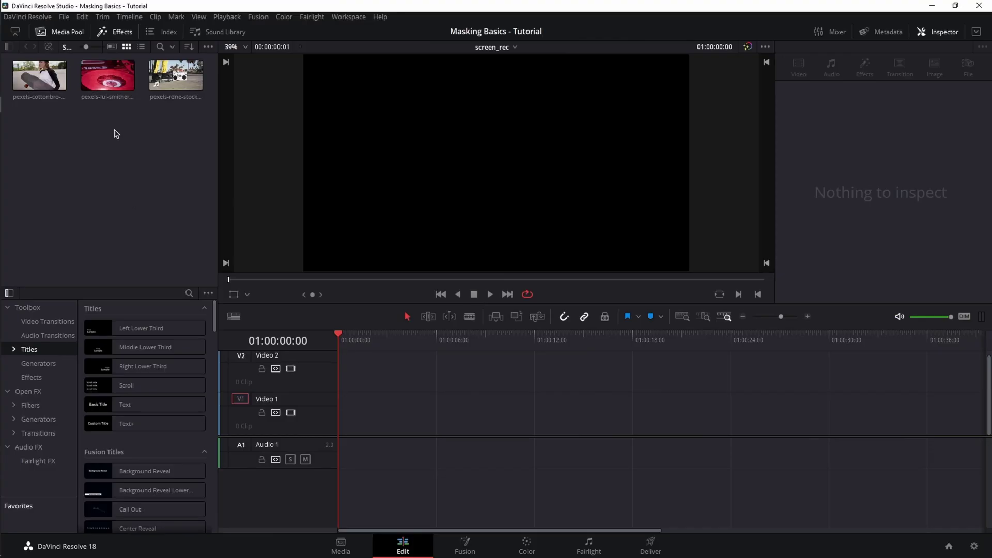
Place the pexels-lui-smither clip at the start of Video 2 and a basic Text title below it on Video 1.
left_click_drag(124, 82, 342, 376)
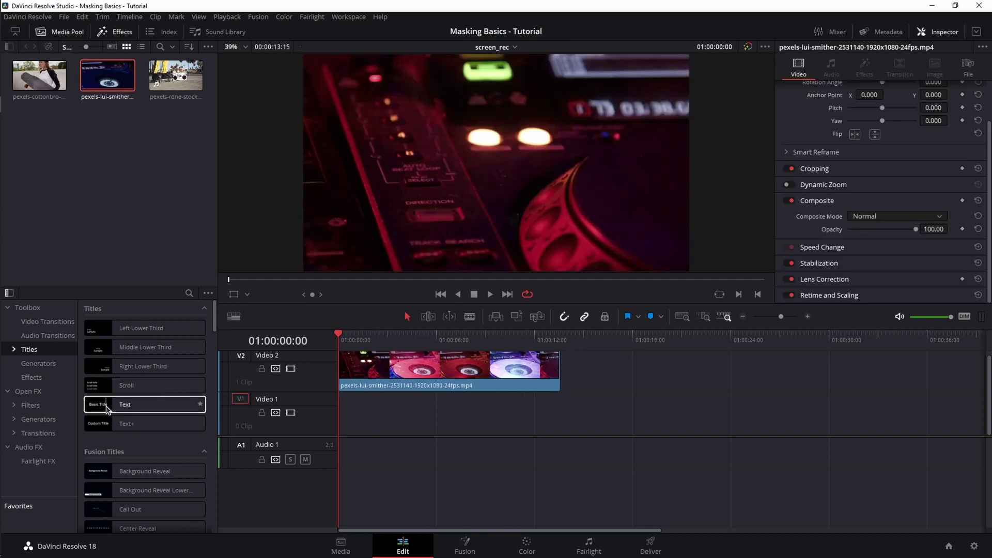
left_click_drag(107, 410, 339, 423)
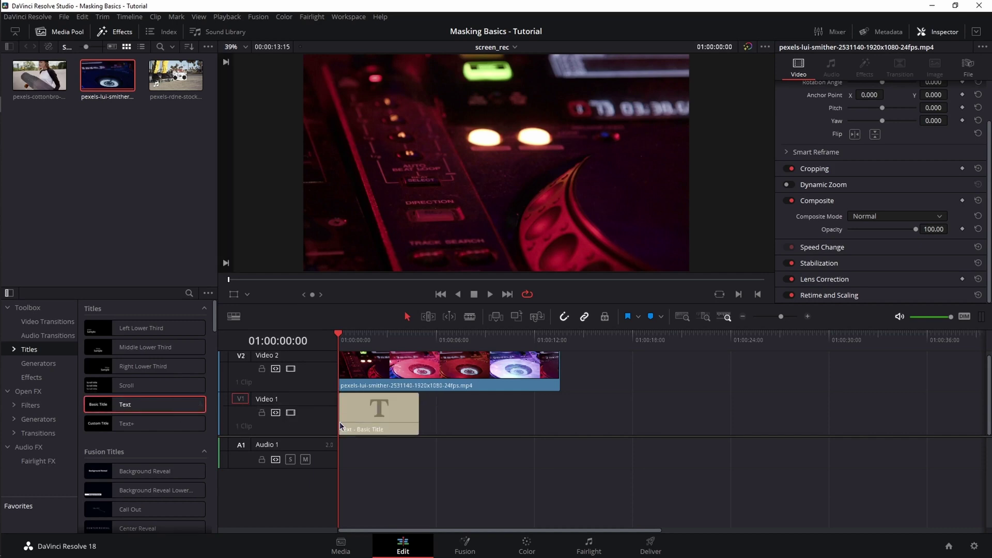
Hide the Video 2 track, change the title text to SOMETHING, and enlarge it until it nearly spans the frame width.
left_click(291, 369)
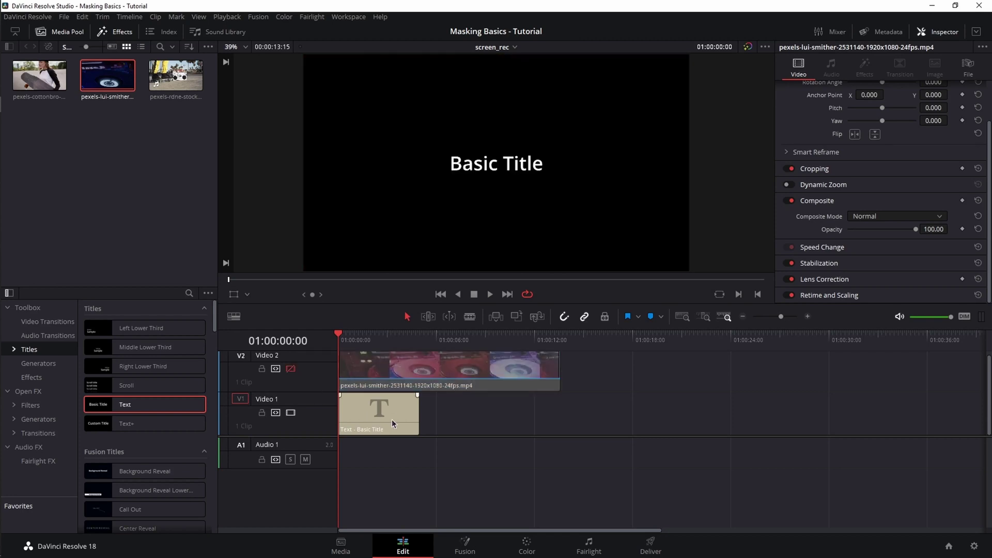
left_click(392, 424)
left_click_drag(851, 135, 736, 133)
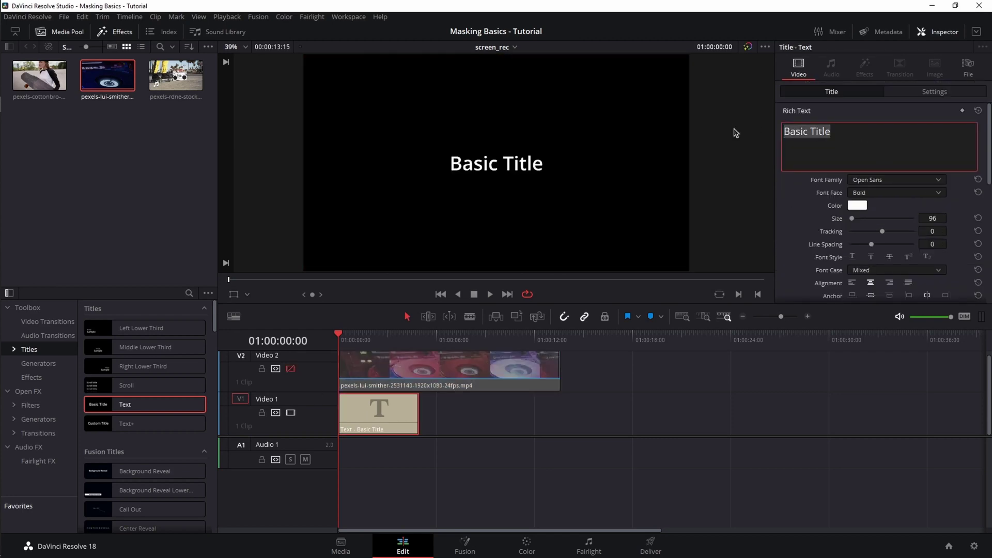
type("SOMETHING")
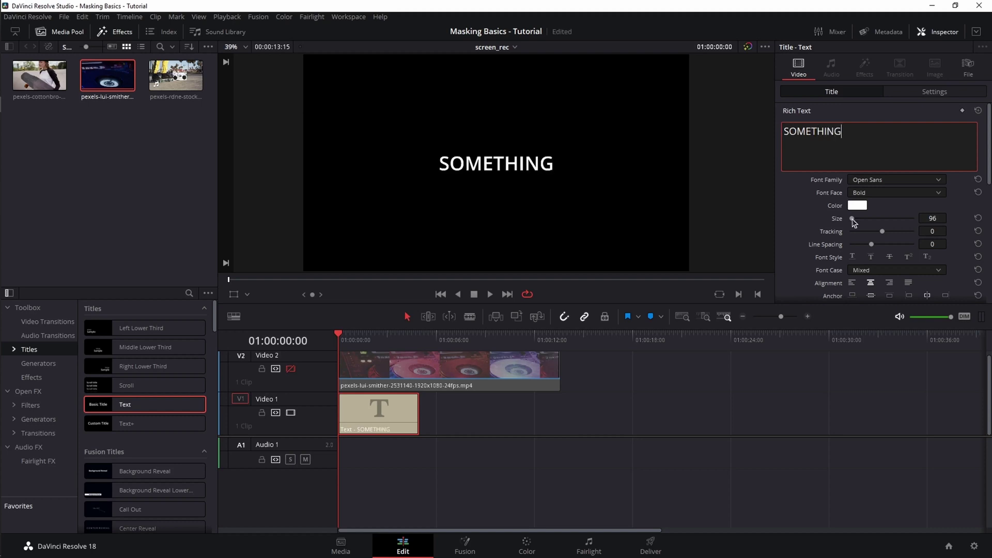
left_click_drag(853, 220, 857, 222)
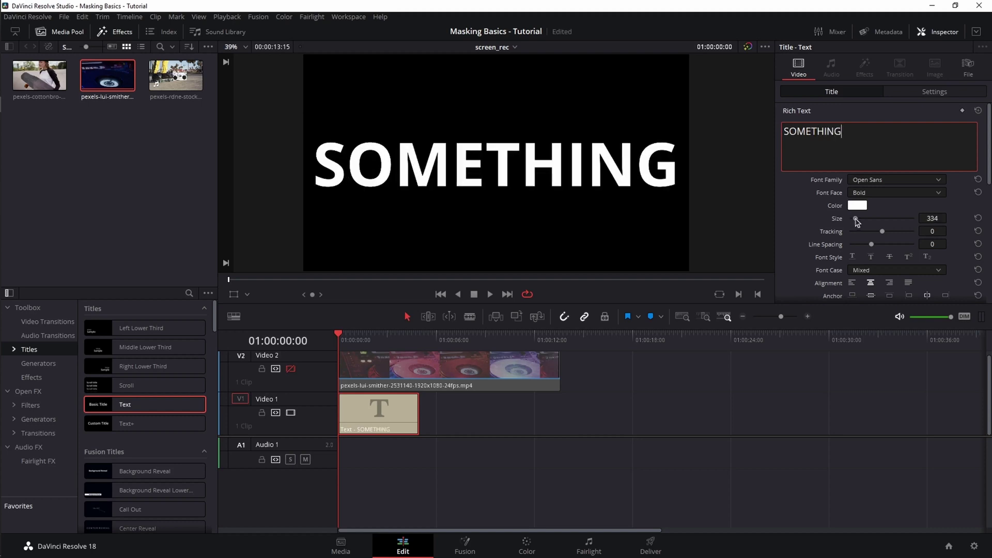
left_click_drag(930, 219, 933, 218)
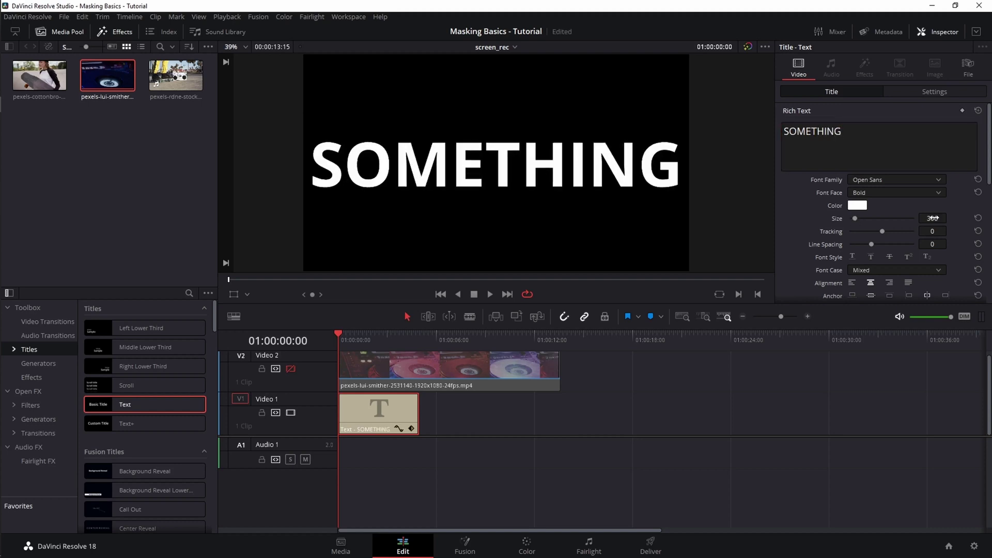
Set the SOMETHING title's composite mode to Alpha.
left_click(942, 95)
scroll(910, 190, "down", 4)
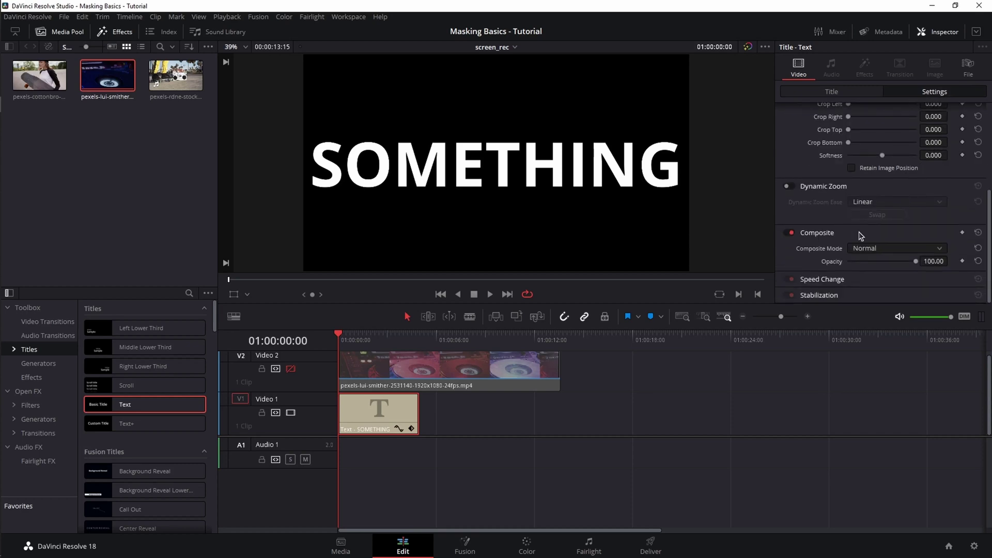
left_click(892, 253)
scroll(905, 308, "down", 3)
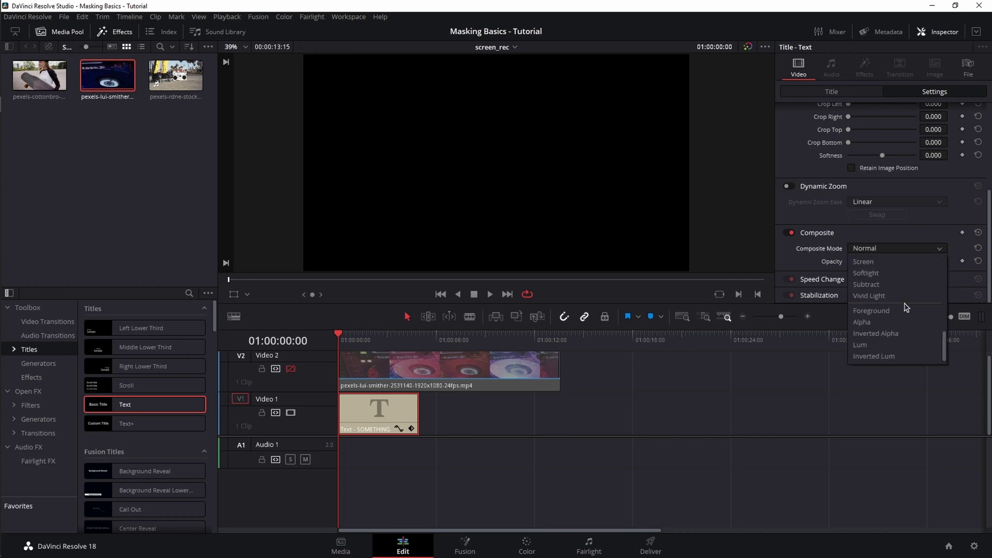
left_click(871, 325)
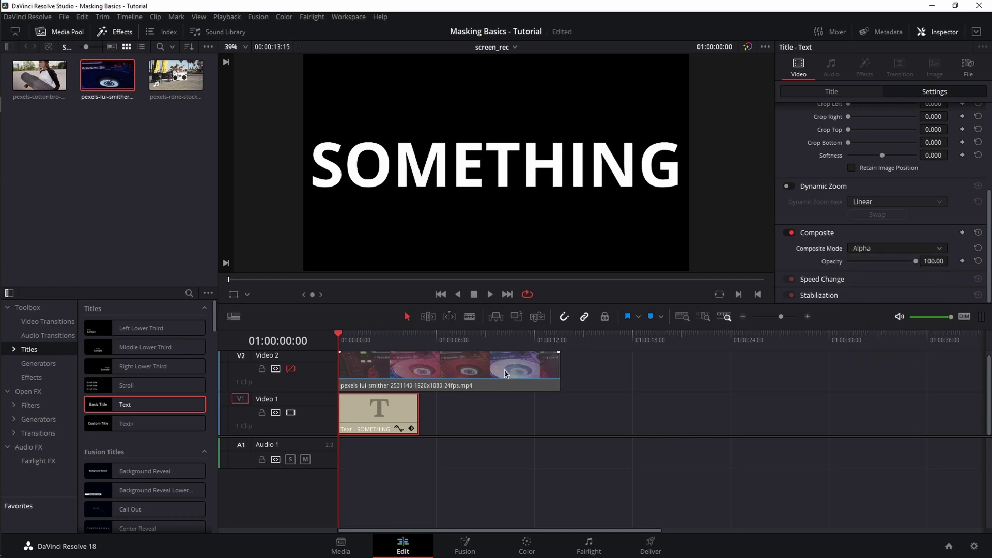
Show the Video 2 track again and set its clip's composite mode to Foreground.
left_click(505, 370)
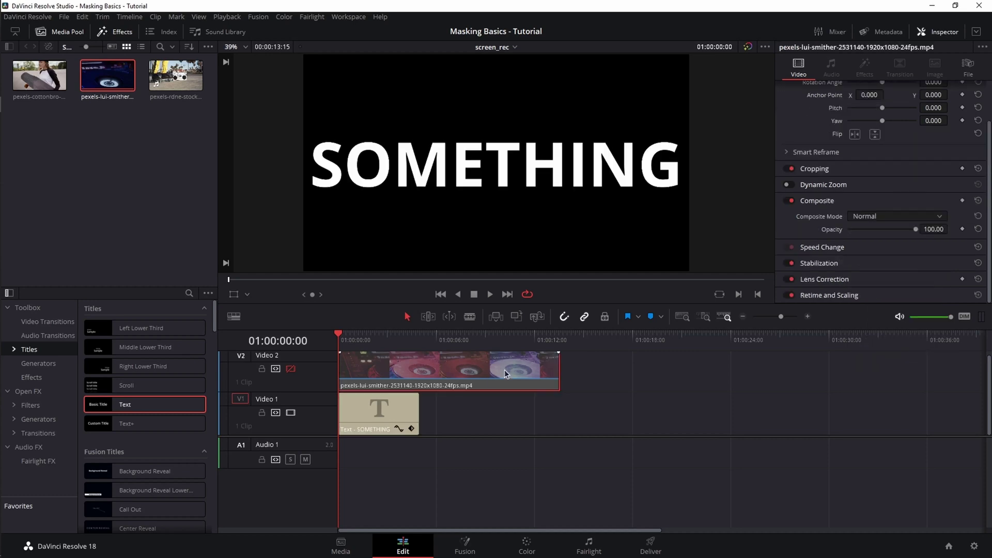
left_click(291, 369)
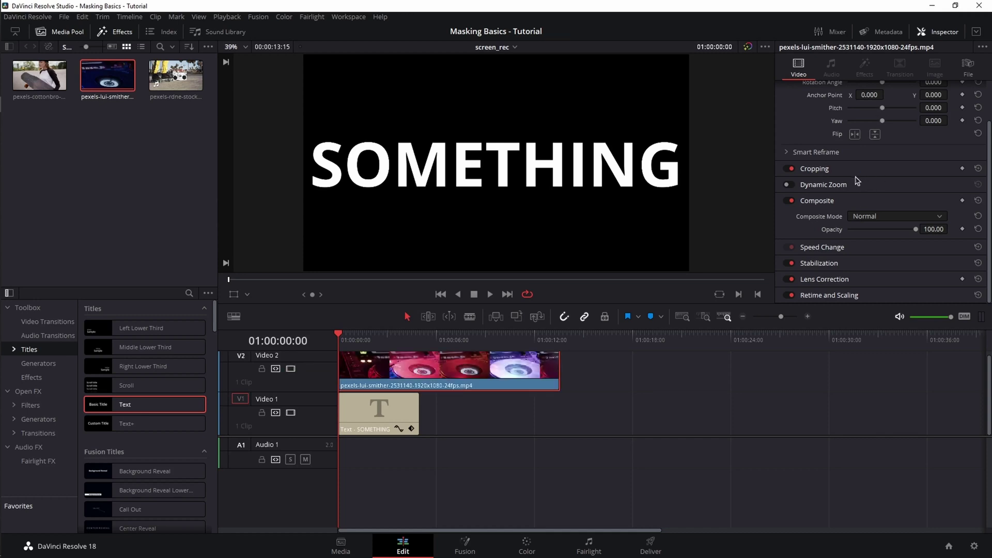
left_click(875, 217)
scroll(888, 266, "down", 8)
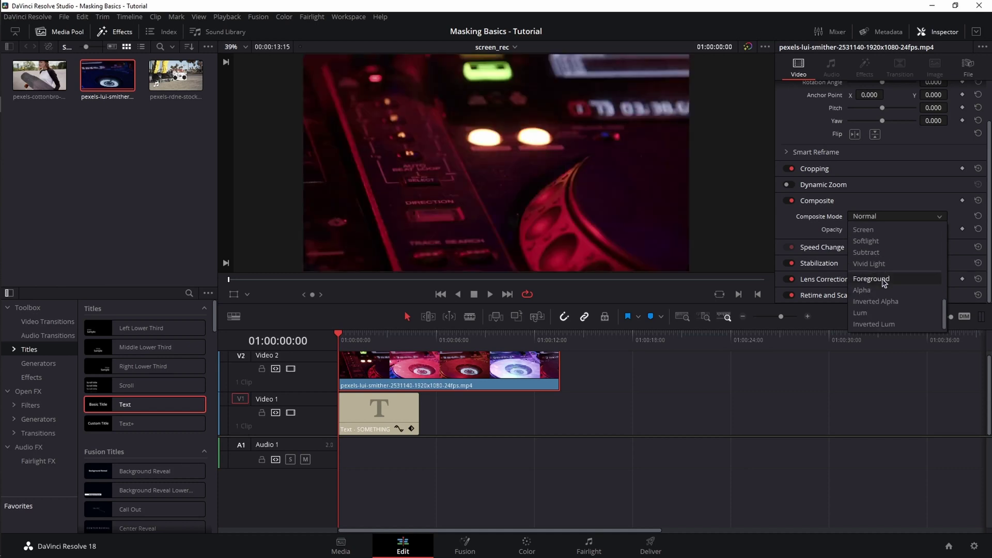
left_click(885, 279)
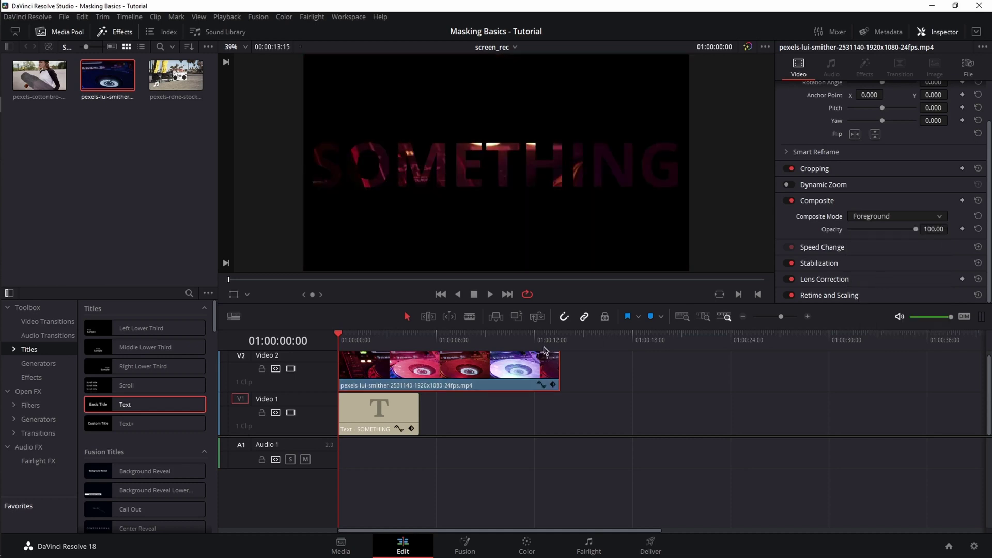
Trim the Video 2 clip's end to match the SOMETHING title at five seconds and play back the text mask.
left_click_drag(560, 382, 419, 383)
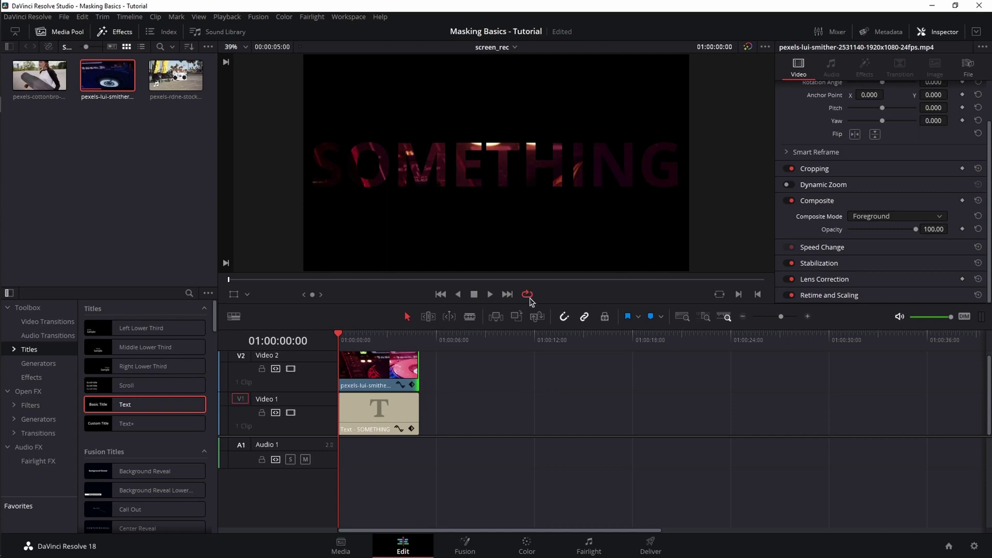
left_click(490, 295)
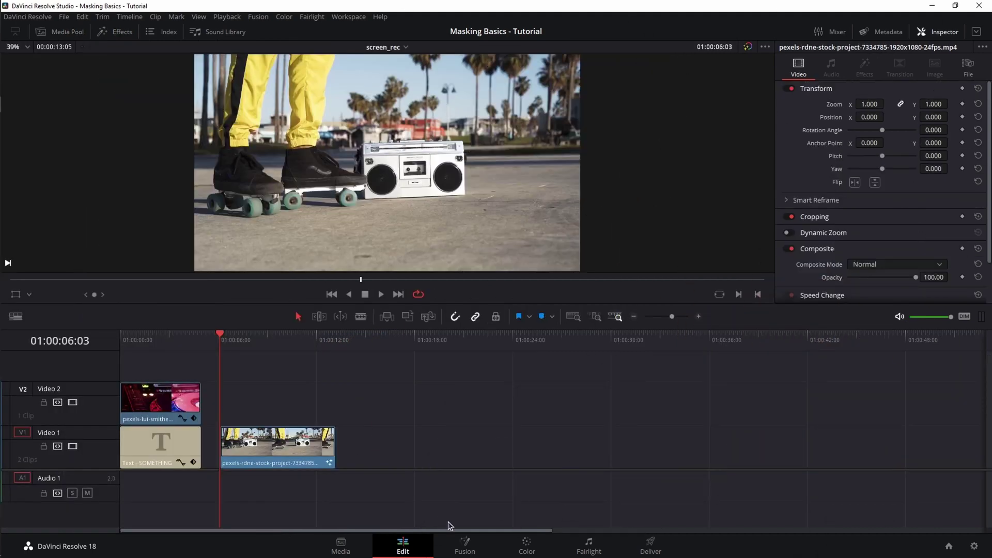
Open the roller-skate and boombox clip in Fusion and attach a Rectangle mask to its MediaIn1 node.
left_click(465, 542)
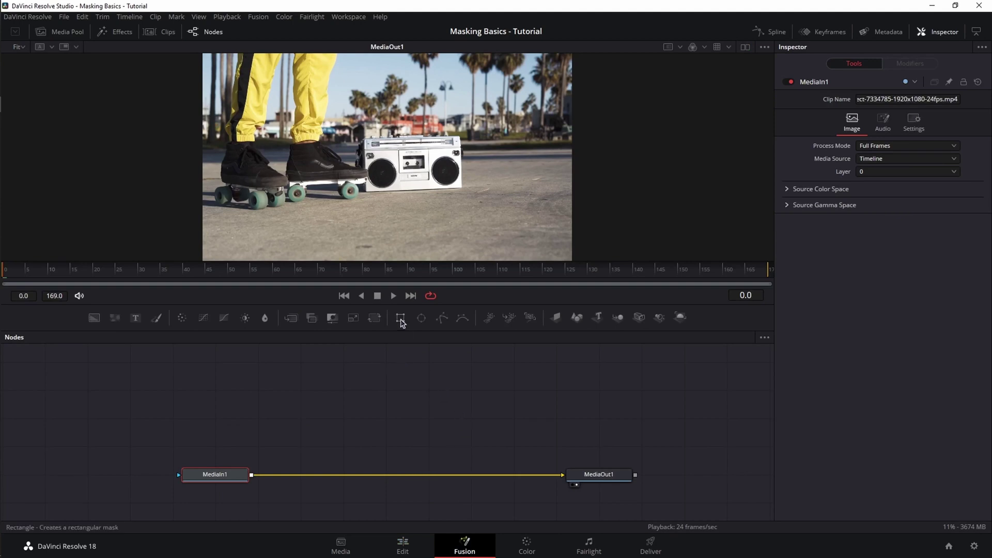
left_click_drag(401, 322, 214, 419)
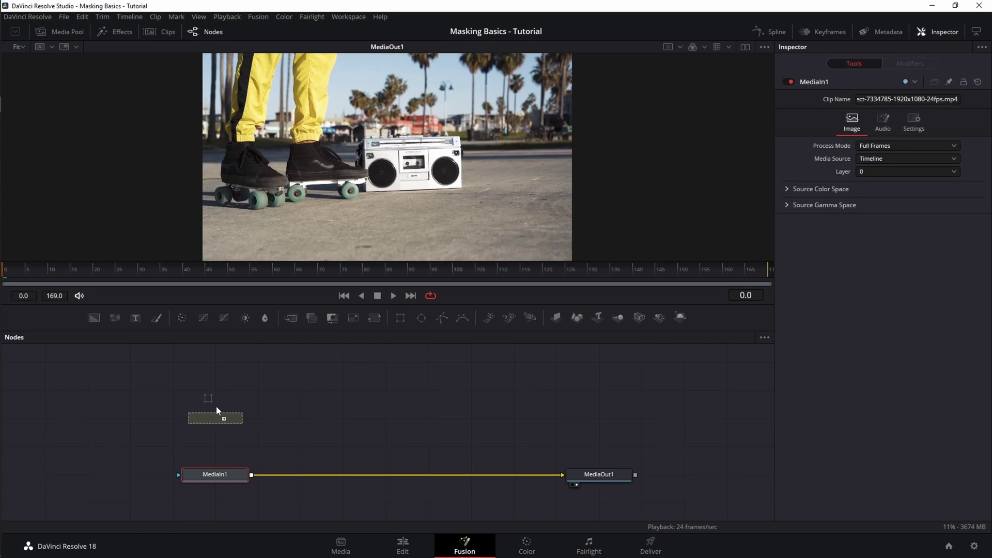
left_click_drag(218, 405, 231, 477)
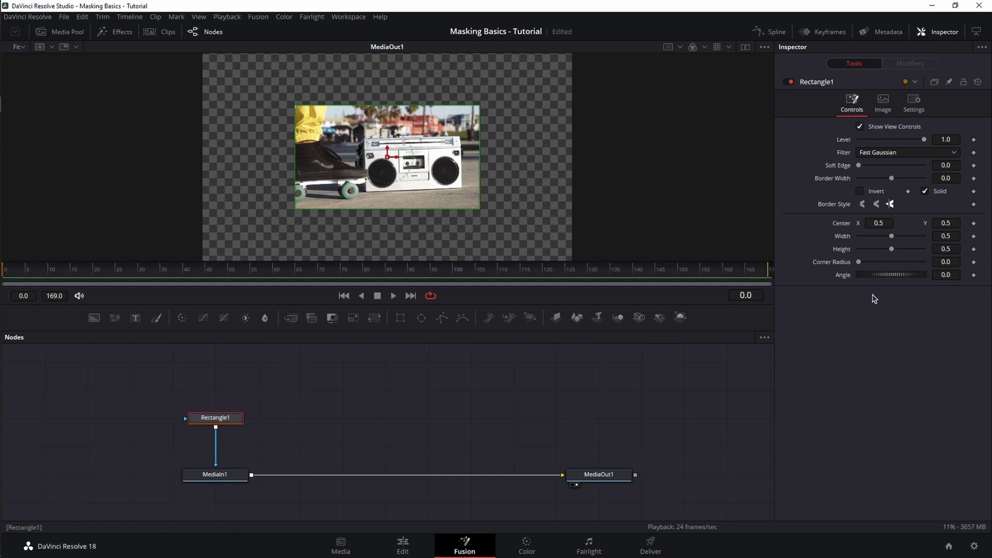
Try moving the rectangle mask's center numerically and in the viewer, restoring the centered position after each attempt.
mouse_move(882, 225)
left_mouse_down()
mouse_move(873, 225)
mouse_move(886, 226)
left_mouse_up()
left_click_drag(954, 224, 952, 224)
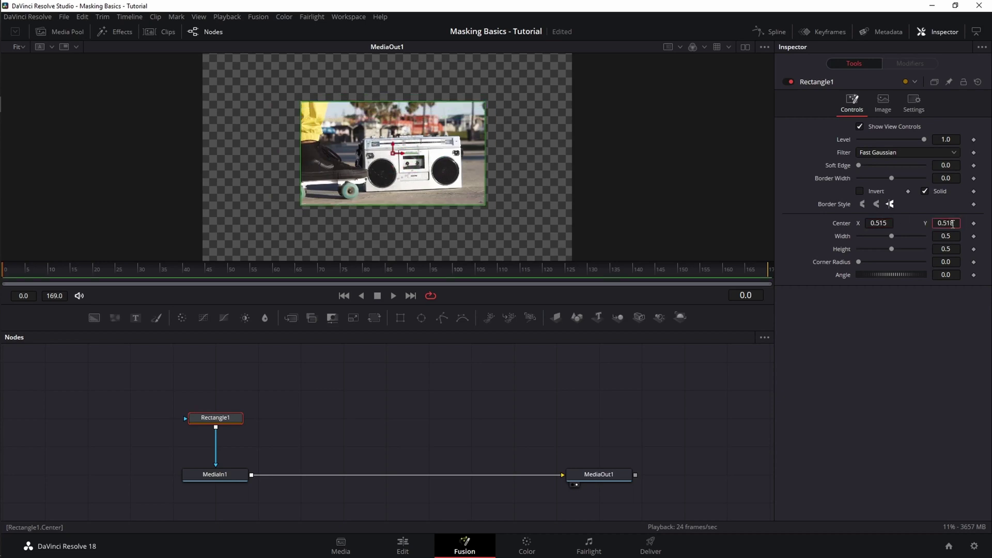
double_click(846, 226)
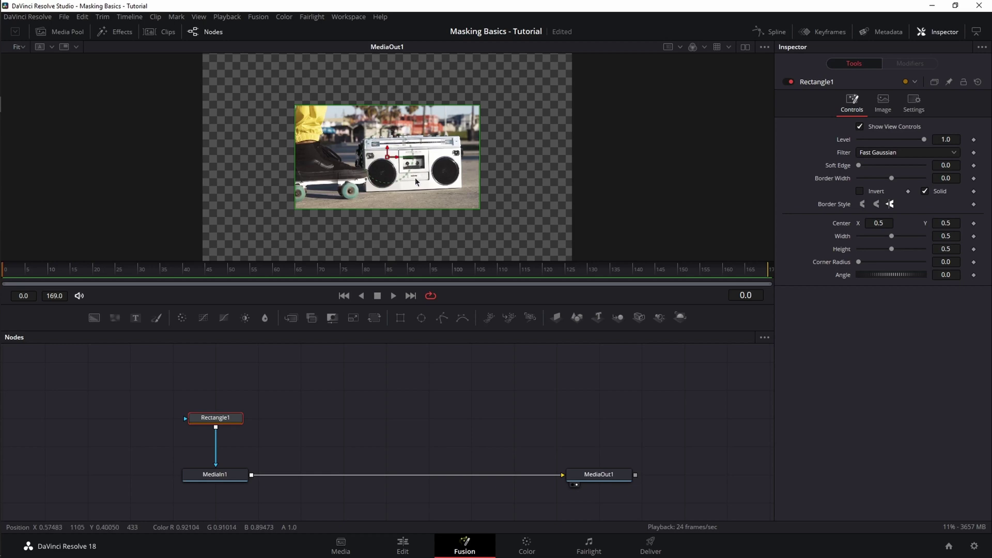
left_click_drag(388, 154, 438, 130)
key("ctrl+z")
Try resizing the rectangle mask with its width and height values and its viewer edges, and reset both dimensions to 0.5.
left_click_drag(891, 236, 874, 251)
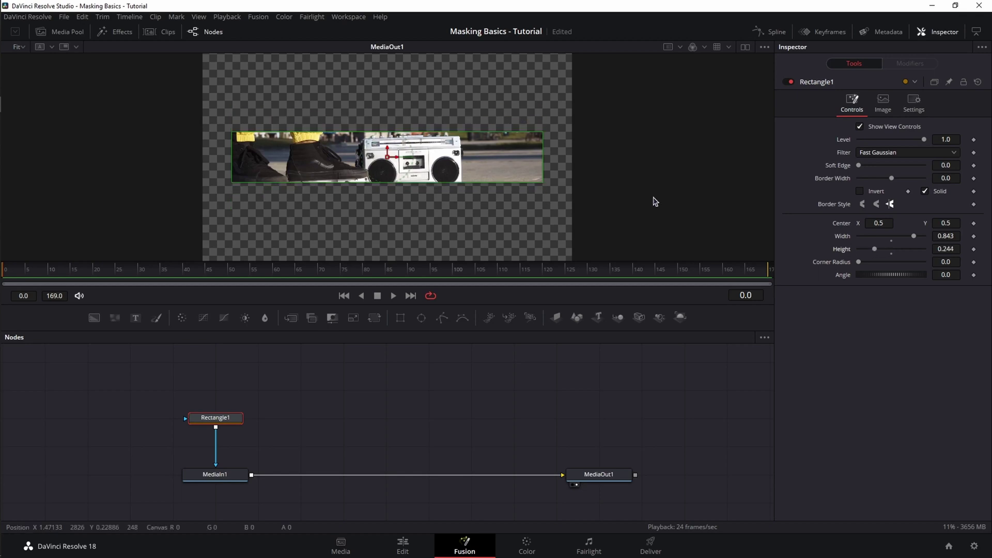
left_click_drag(486, 133, 489, 106)
left_click_drag(544, 145, 444, 149)
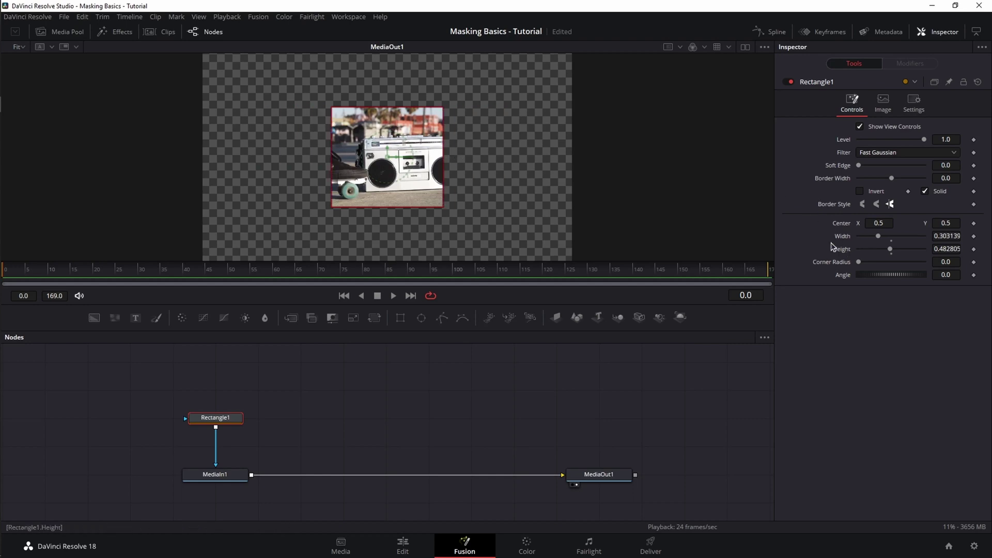
left_click_drag(444, 208, 519, 218)
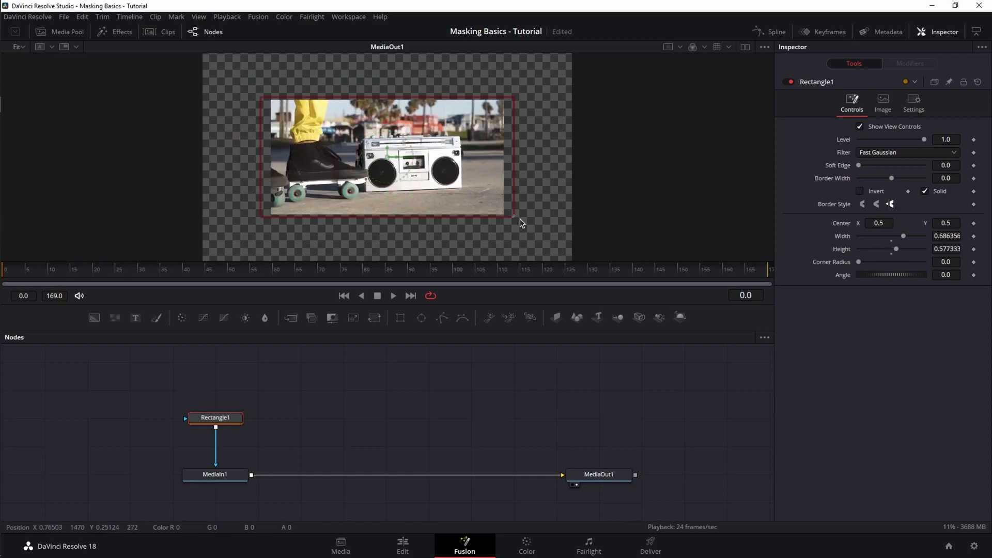
double_click(848, 252)
double_click(844, 238)
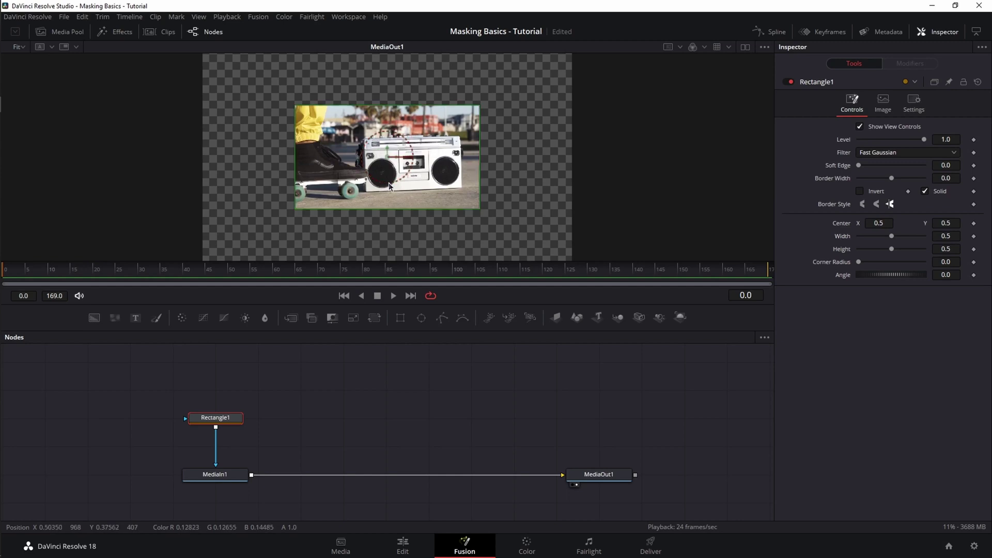
Try rotating the rectangle mask and rounding it with a corner radius of 1.0, and reset both settings to 0.0.
left_click_drag(389, 187, 941, 269)
double_click(857, 282)
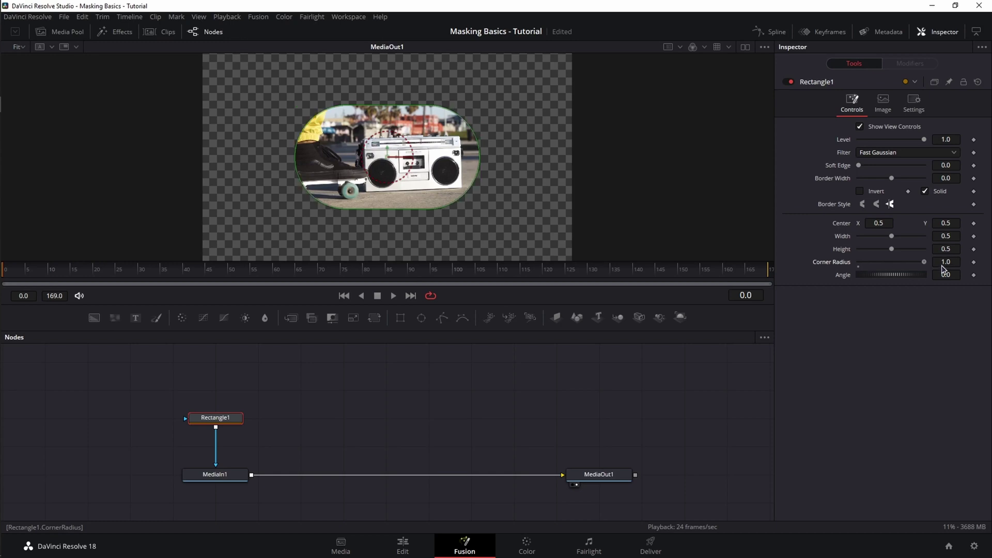
double_click(924, 262)
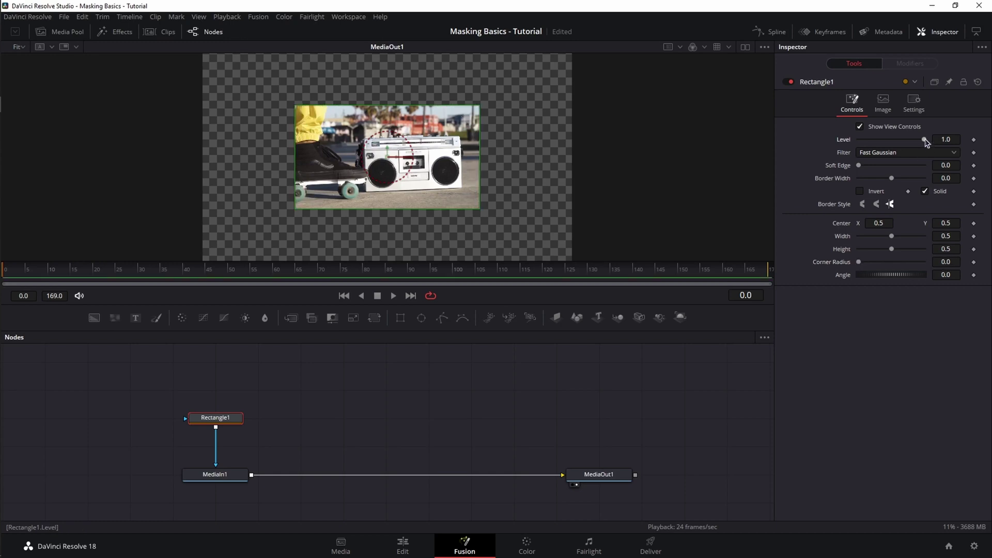
Try the rectangle mask's level and soft edge adjustments and review its filter types, keeping the defaults including Fast Gaussian.
mouse_move(923, 142)
left_mouse_down()
mouse_move(859, 141)
mouse_move(939, 142)
left_mouse_up()
left_click(917, 153)
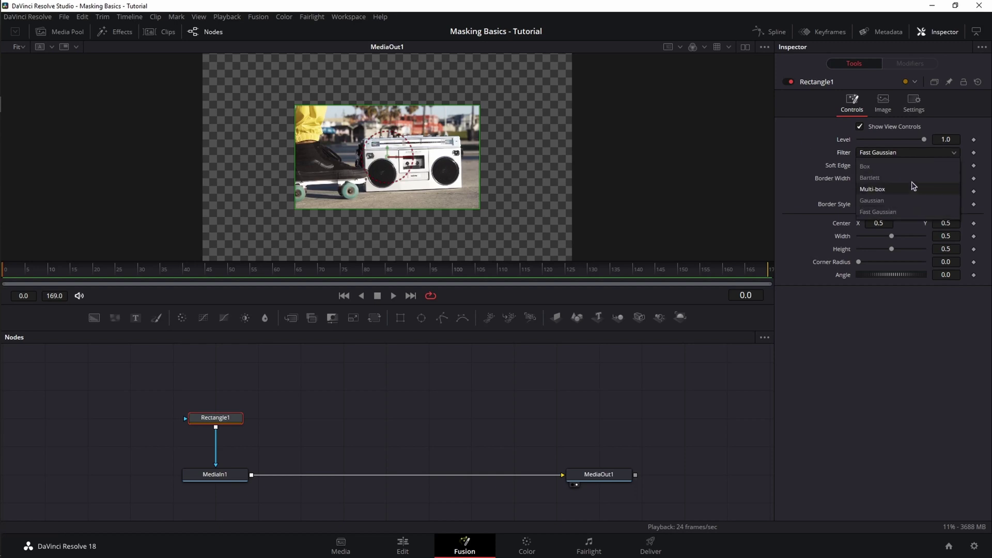
left_click(888, 216)
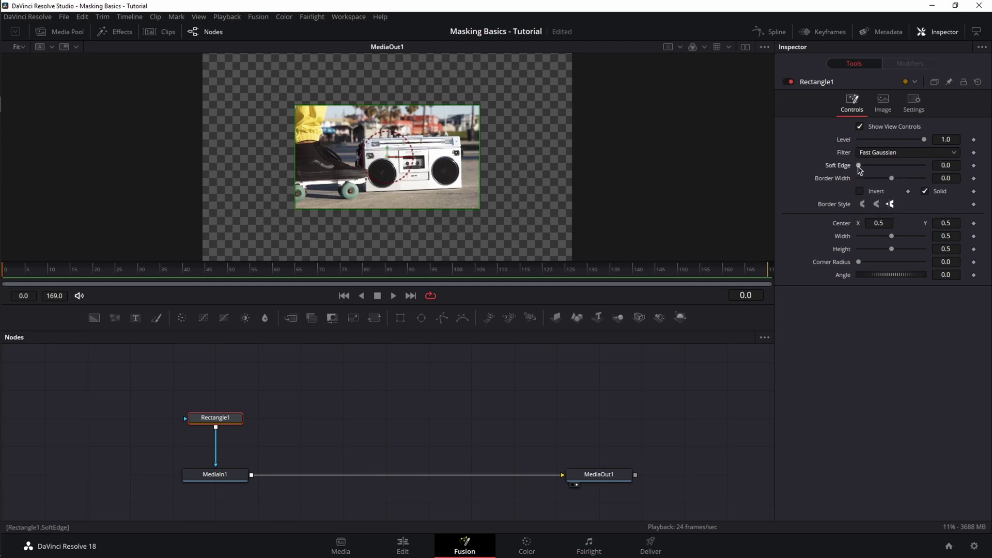
left_click_drag(859, 167, 909, 180)
key("ctrl+z")
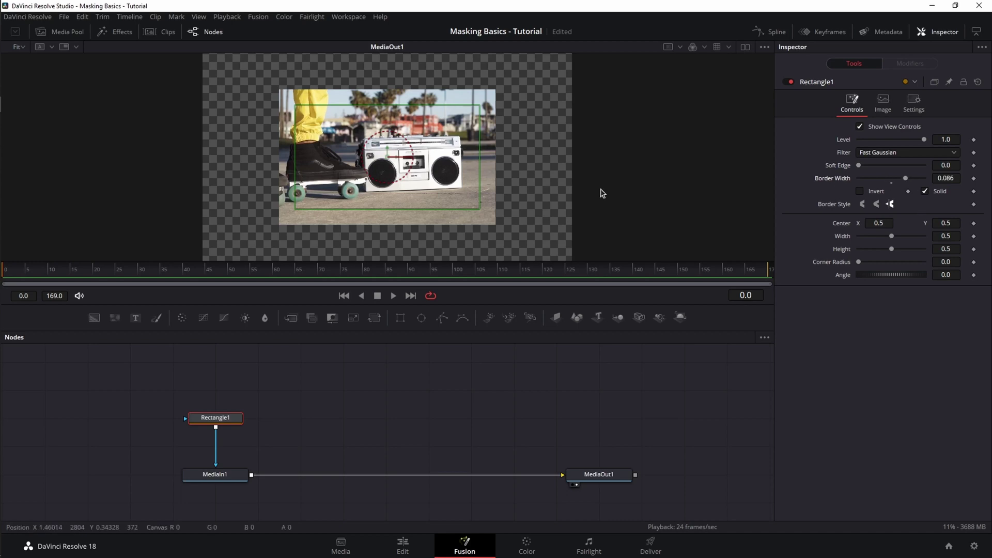
Turn off the rectangle mask's Solid option and set its border width to 0.035 to leave only a frame outline.
left_click(925, 191)
left_click_drag(905, 179, 898, 180)
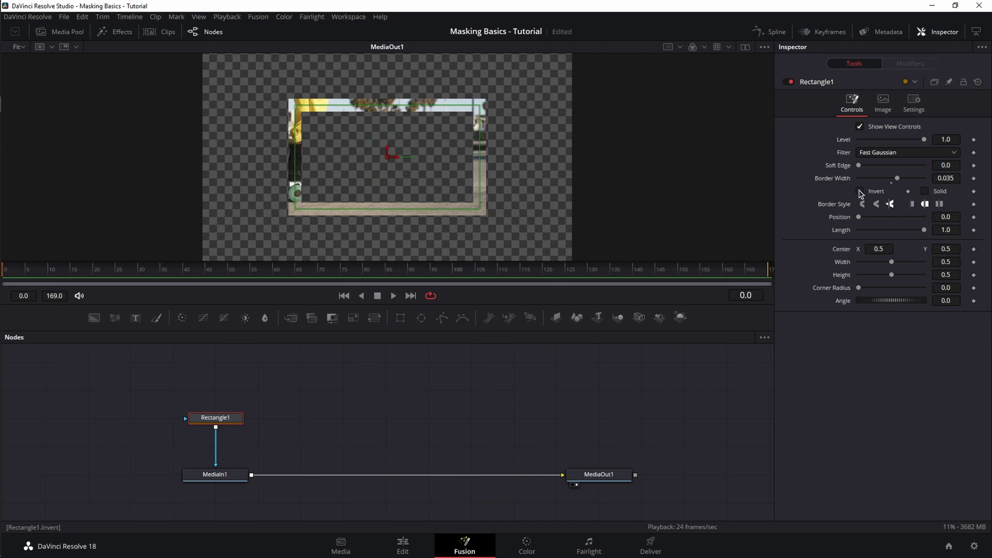
Try inverting the rectangle mask with Solid enabled, and turn both Invert and Solid back off.
left_click(926, 193)
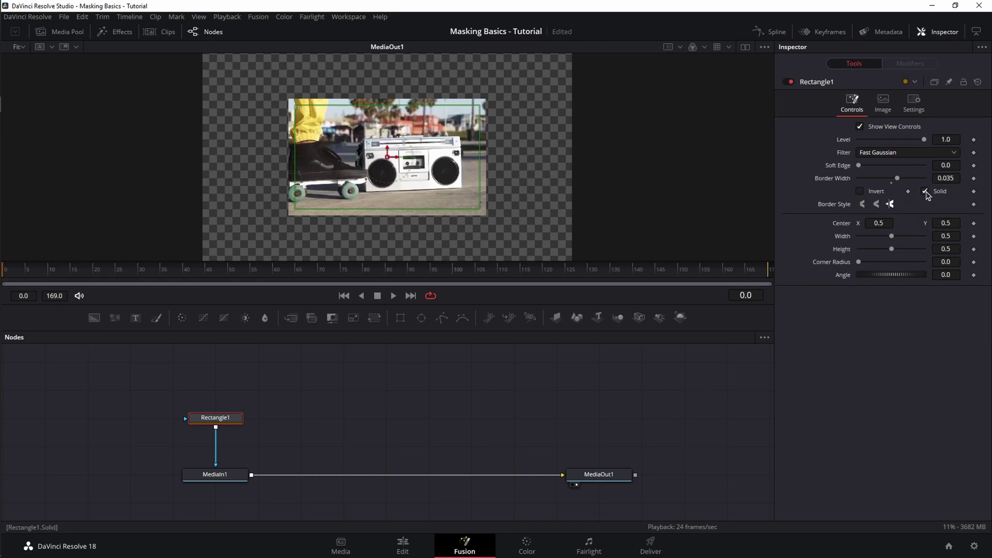
left_click(862, 192)
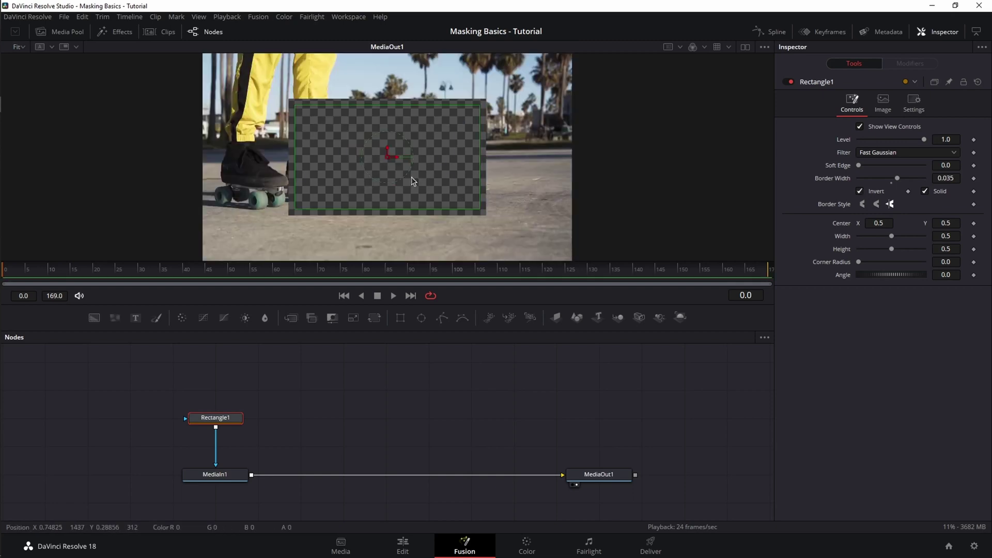
left_click(860, 192)
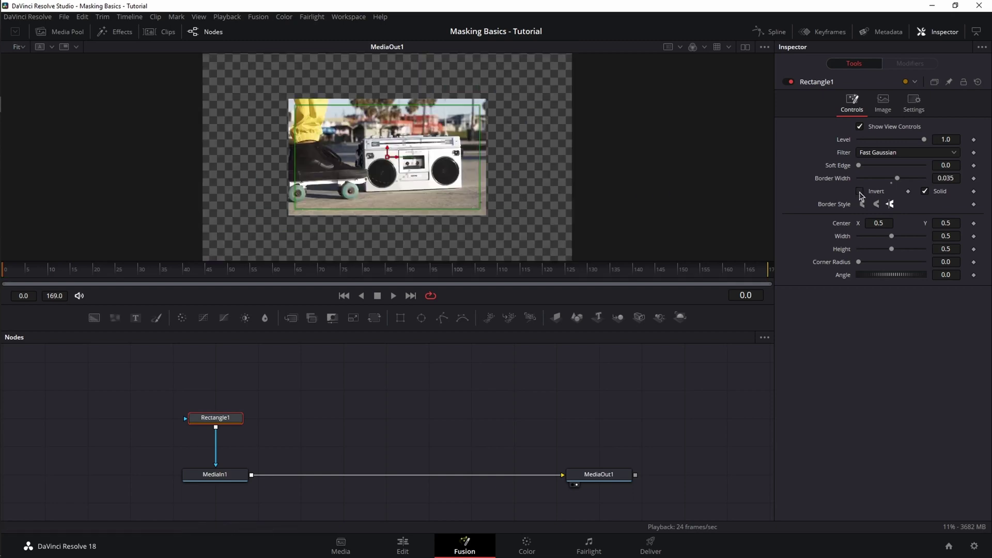
left_click(926, 192)
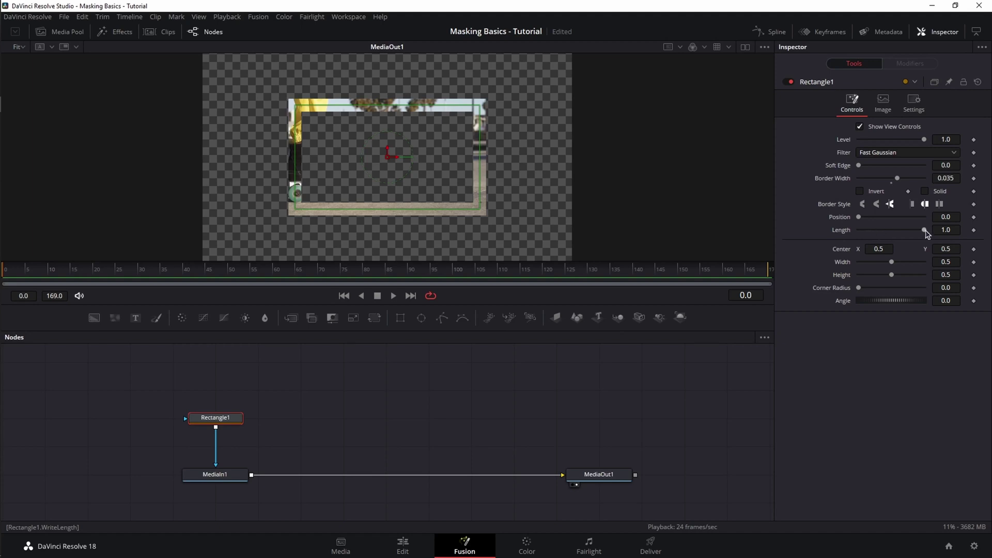
Try showing only part of the rectangle mask's outline with position 0.504 and length 0.252.
left_click_drag(924, 231, 903, 230)
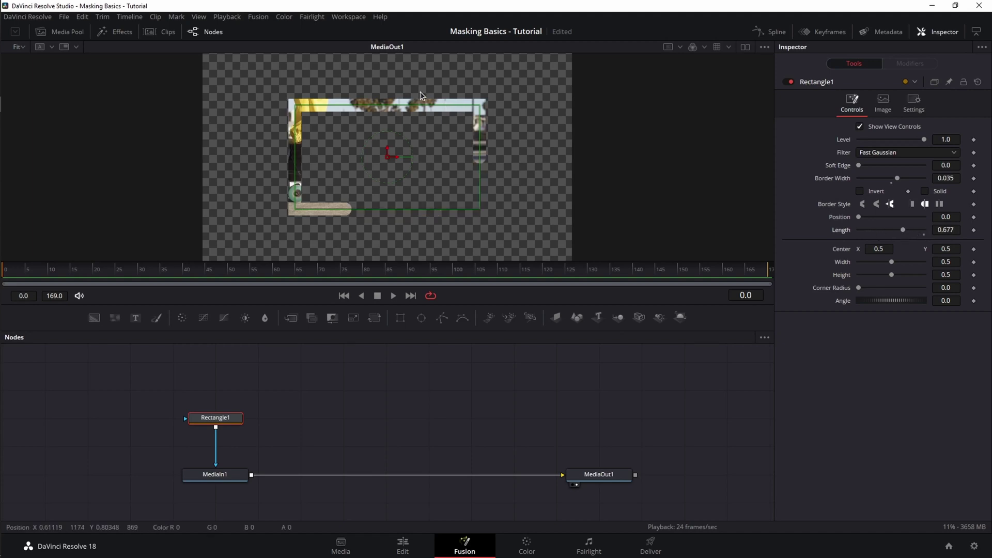
left_click_drag(860, 219, 892, 222)
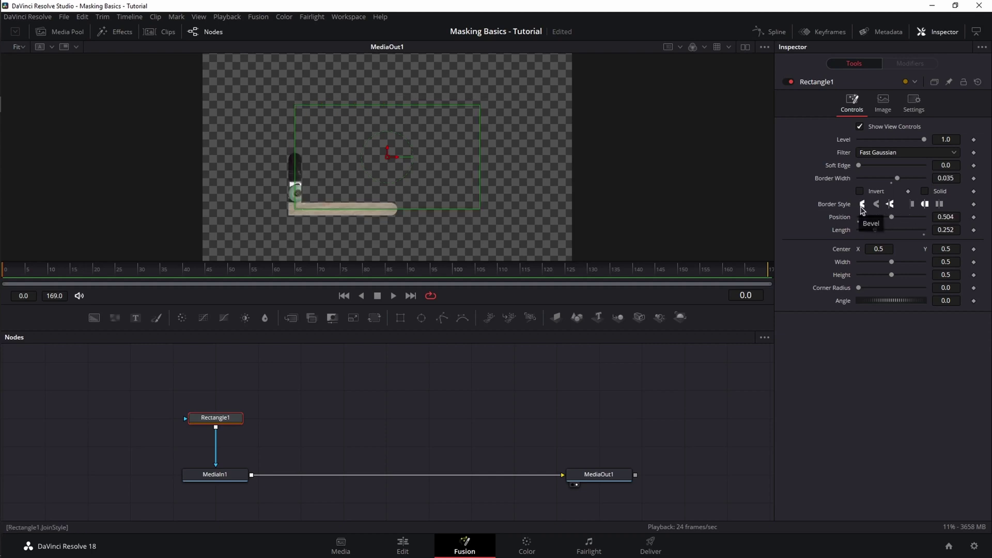
Compare the rectangle mask's rounded and sharp border styles with Solid enabled, and turn Solid back off.
left_click(925, 192)
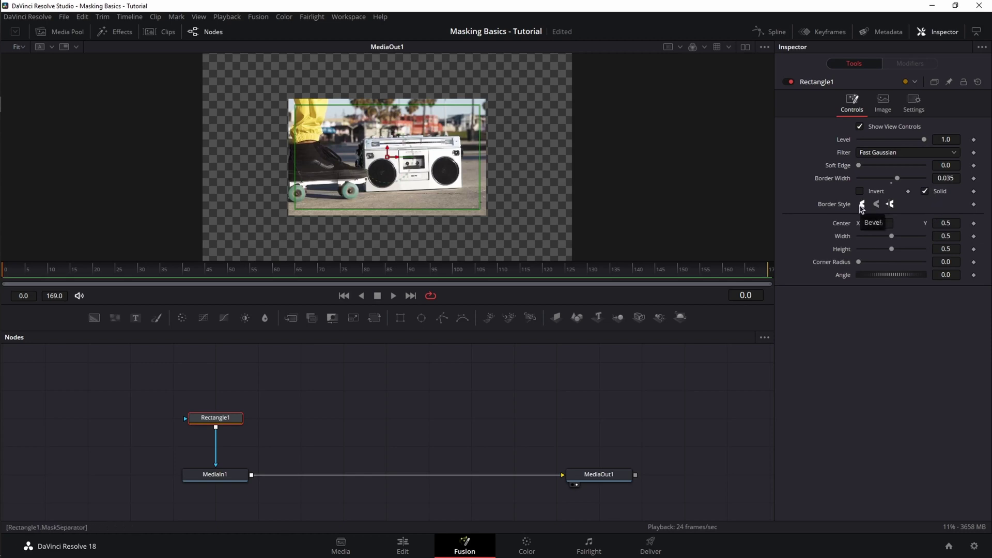
left_click(876, 204)
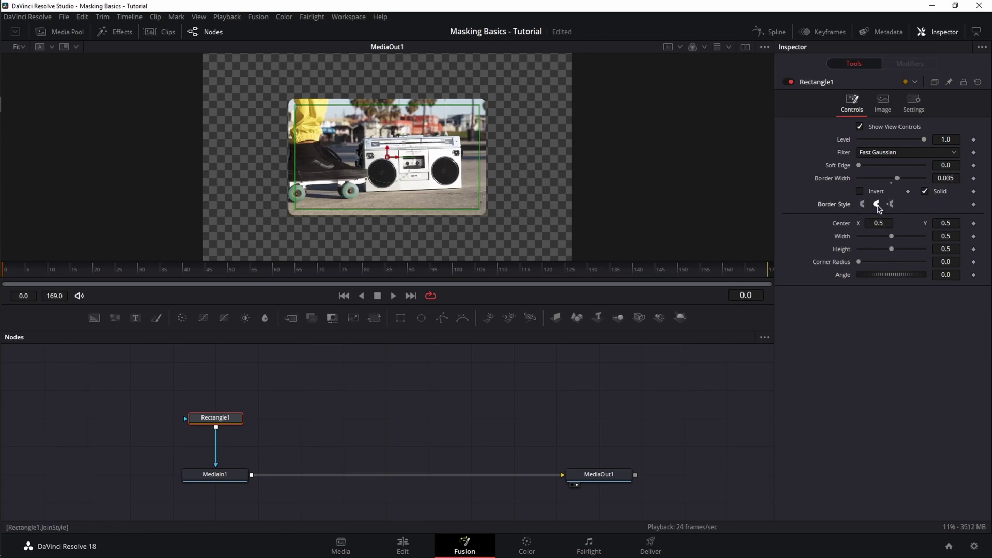
left_click(891, 206)
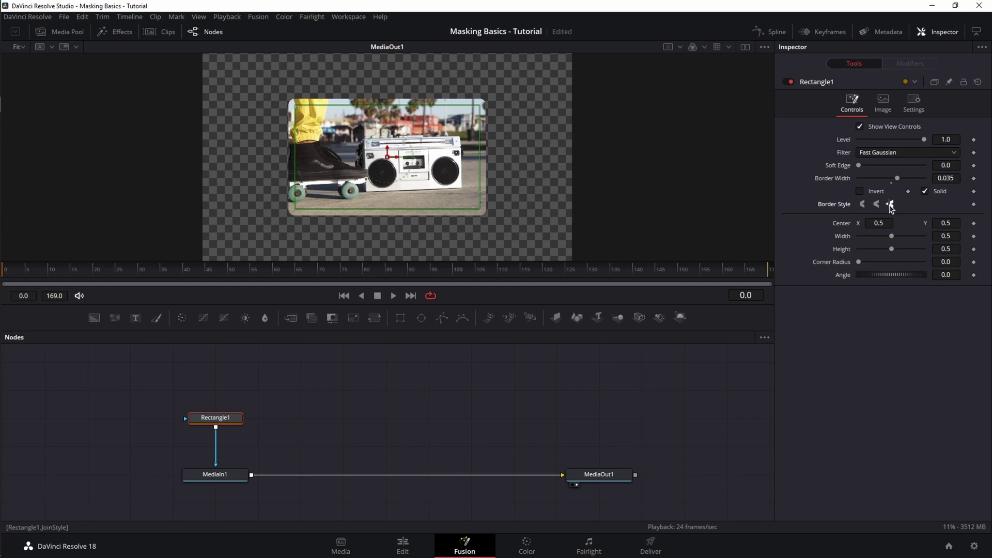
left_click(926, 192)
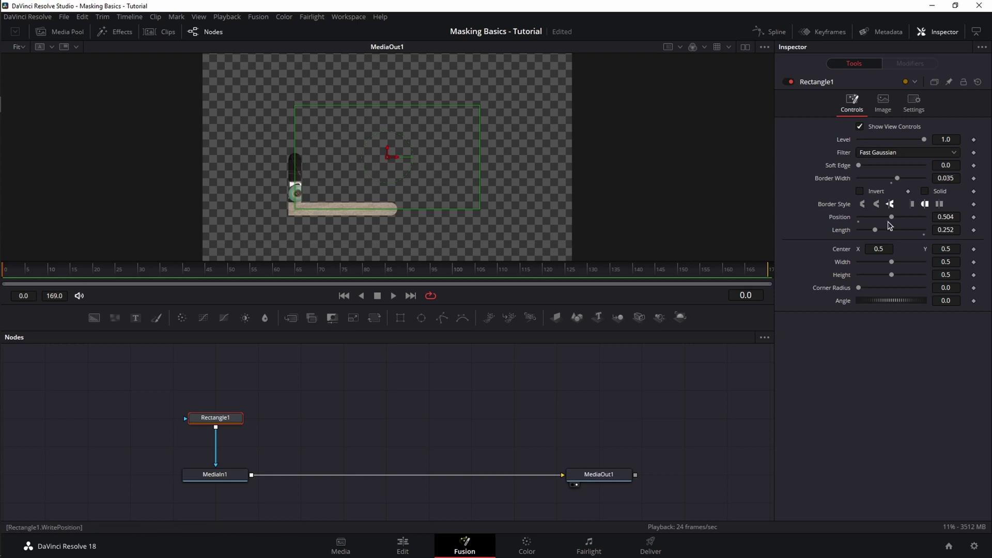
Restore the rectangle mask to a solid shape with a border width of 0.0.
left_click(926, 205)
key("ctrl+z")
key("ctrl+z")
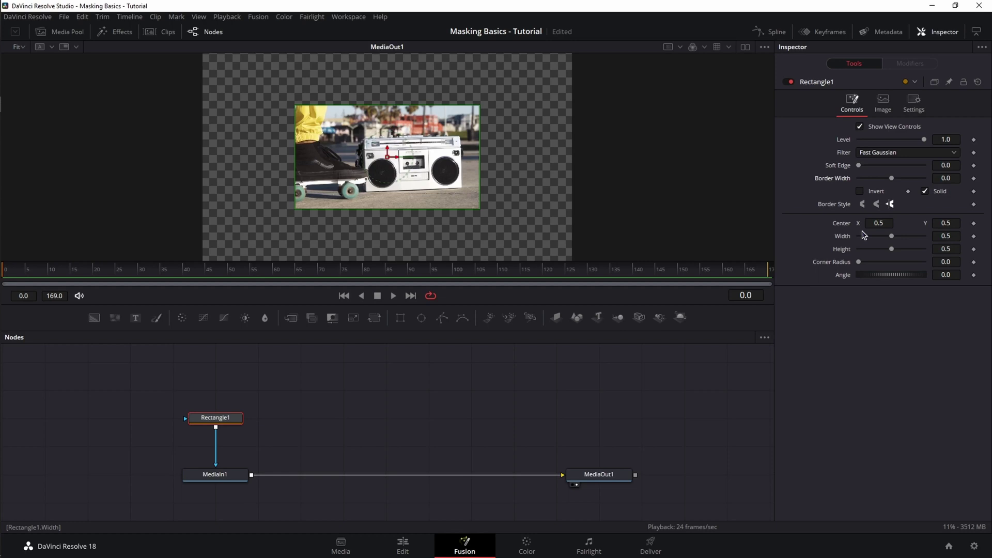
Add an Ellipse mask and connect it to MediaIn1 in place of the disconnected Rectangle1 node.
left_click(433, 354)
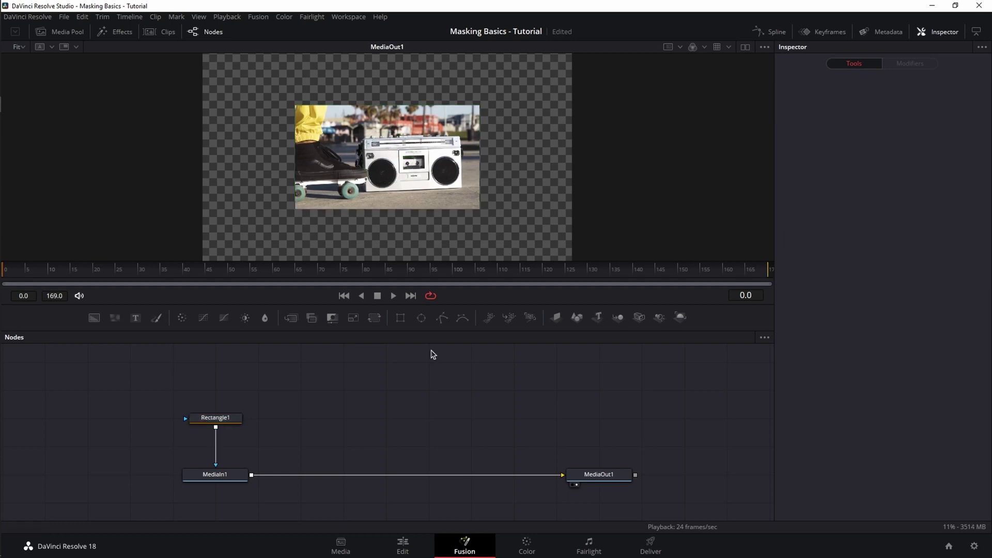
left_click_drag(423, 323, 305, 417)
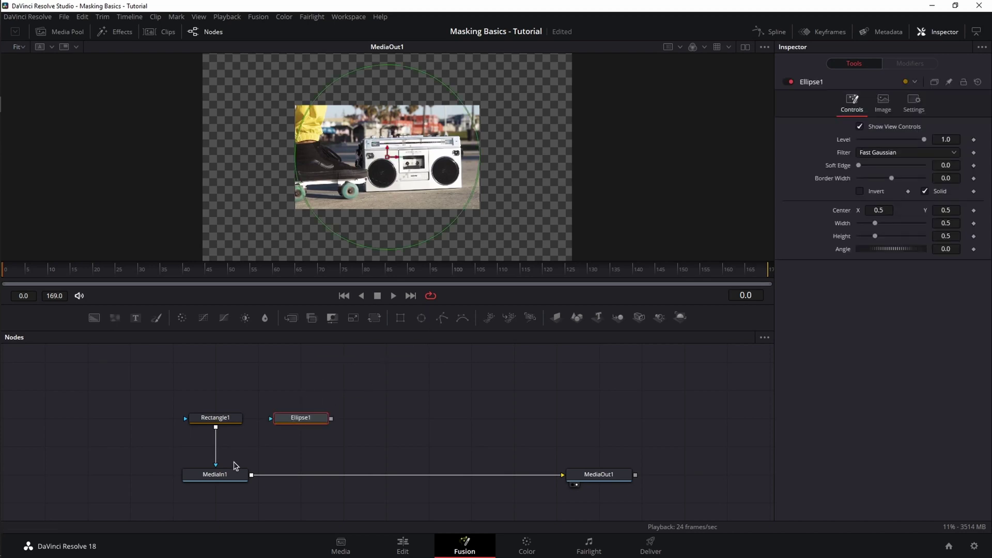
left_click_drag(216, 466, 143, 425)
left_click_drag(305, 419, 230, 478)
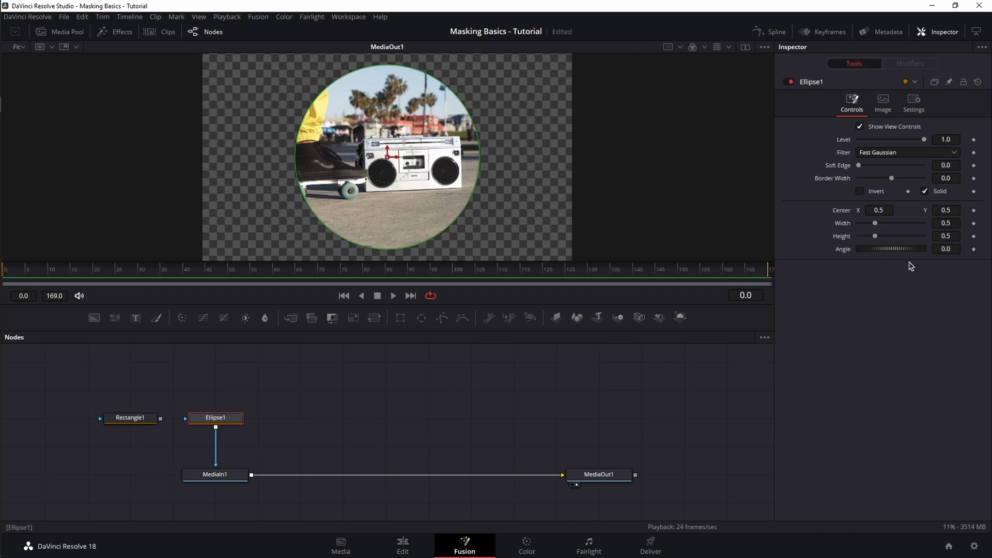
Try making the ellipse a partial ring with Solid off, border width 0.057, position 0.276, length 0.496 and flat caps.
left_click(925, 192)
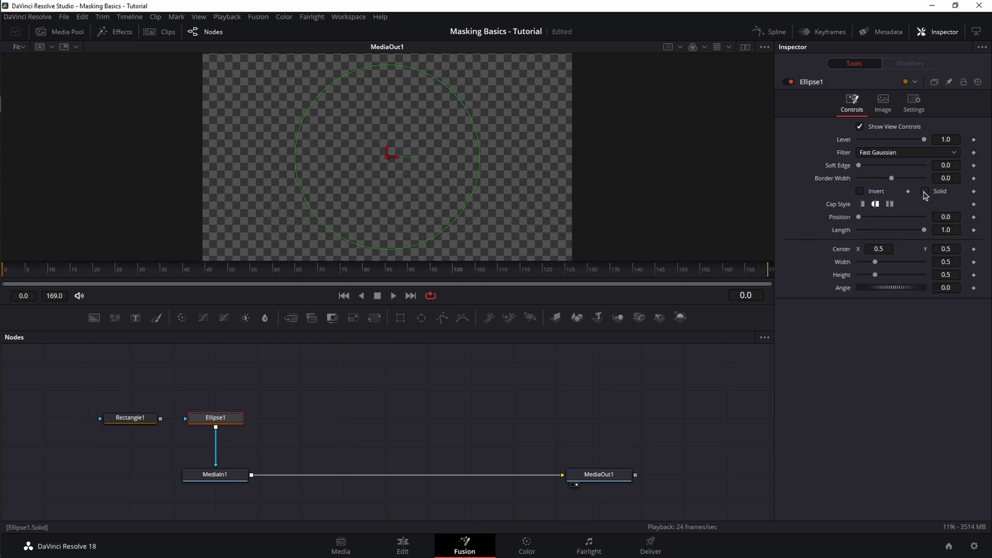
left_click_drag(891, 178, 901, 181)
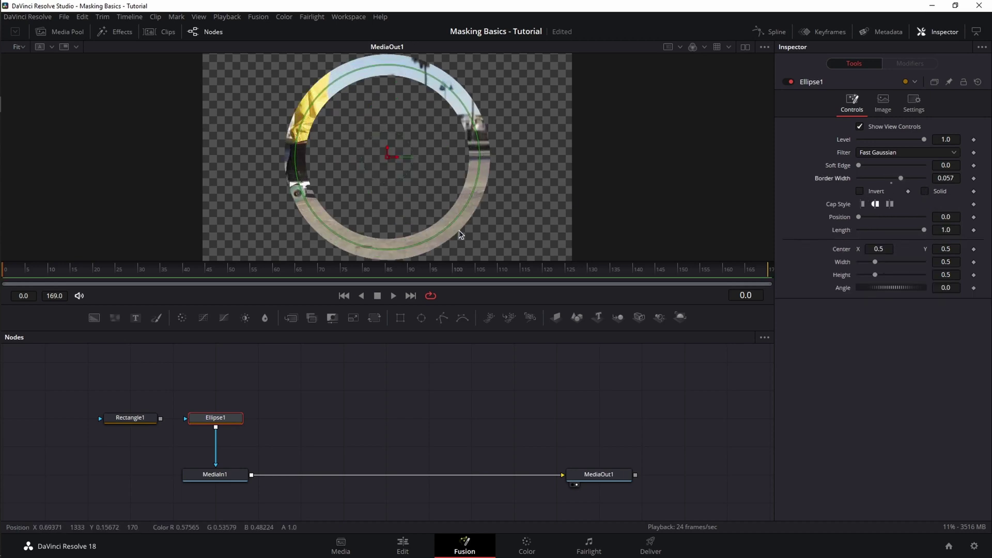
left_click_drag(859, 217, 891, 230)
left_click(877, 217)
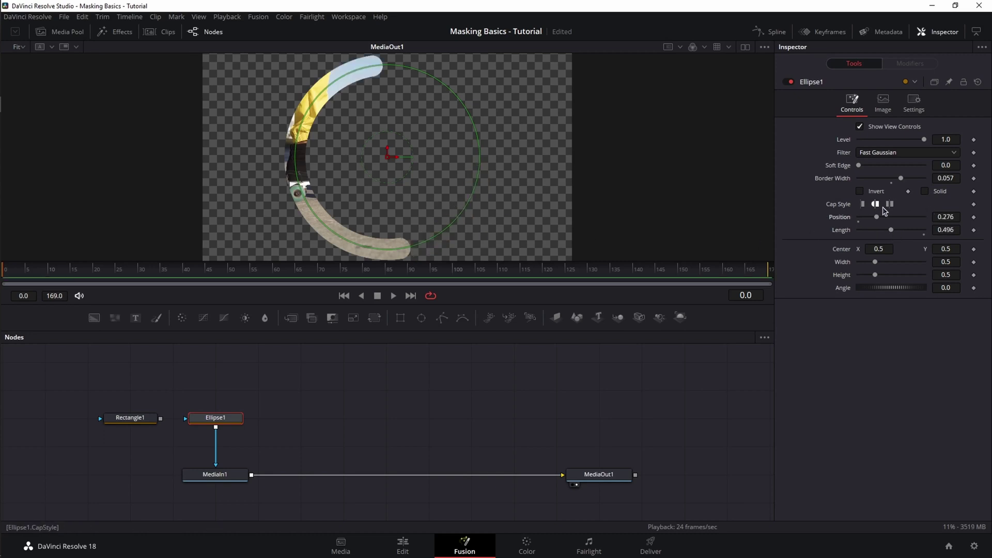
left_click(863, 205)
Try inverting the ellipse mask, turn Solid back on and turn Invert off again.
left_click(877, 191)
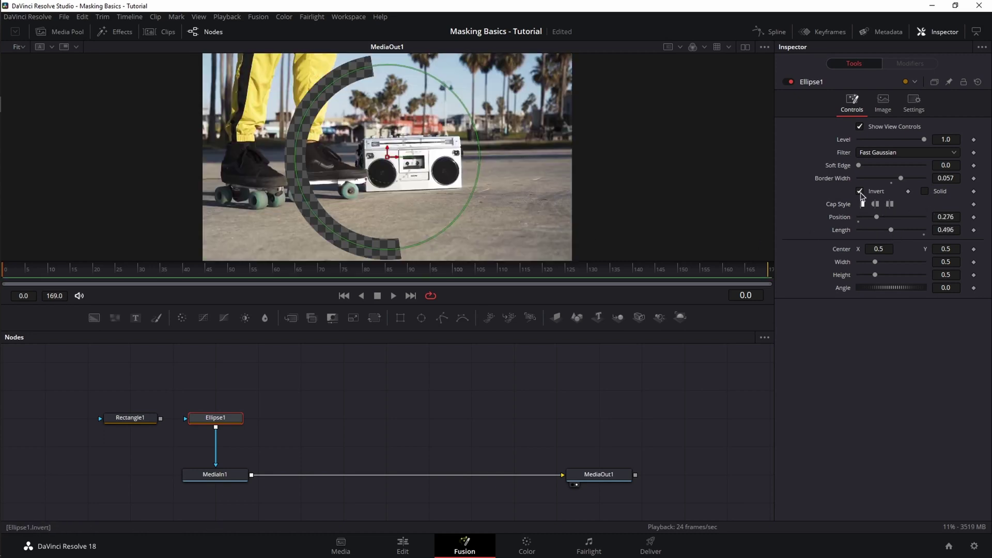
left_click(925, 192)
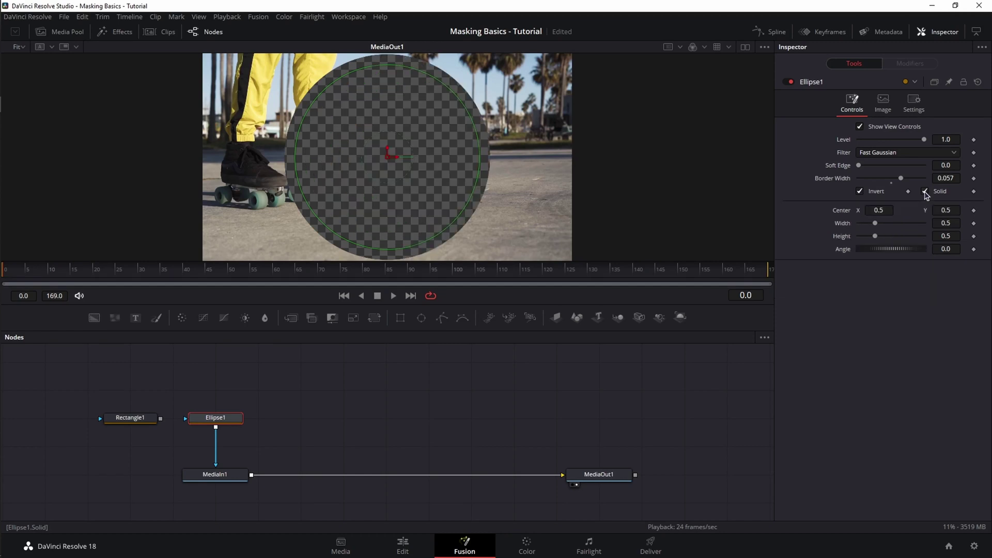
left_click(860, 191)
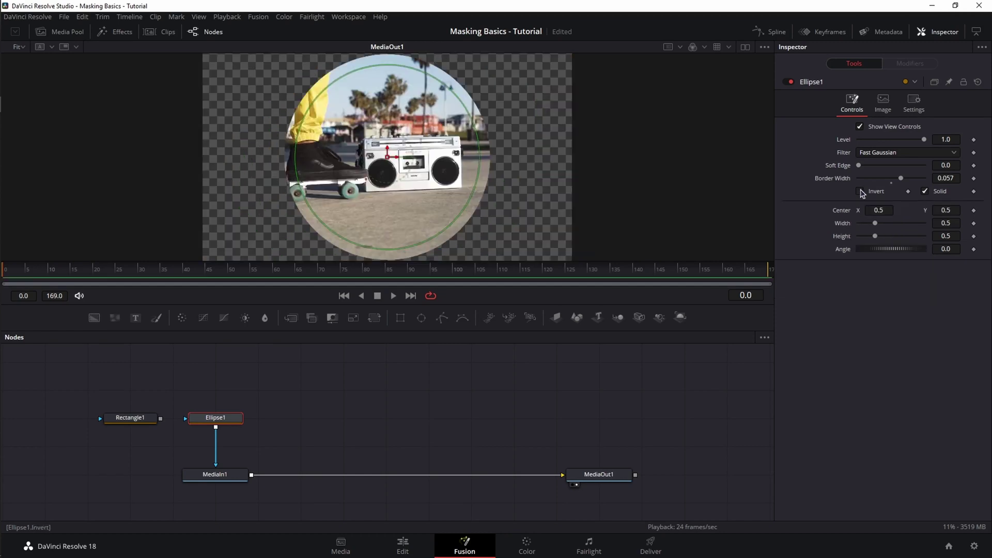
Reset the ellipse's border width to 0.0 and reshape it to width 0.331, height 0.709 and angle 125.2.
double_click(835, 177)
left_click_drag(890, 248, 911, 248)
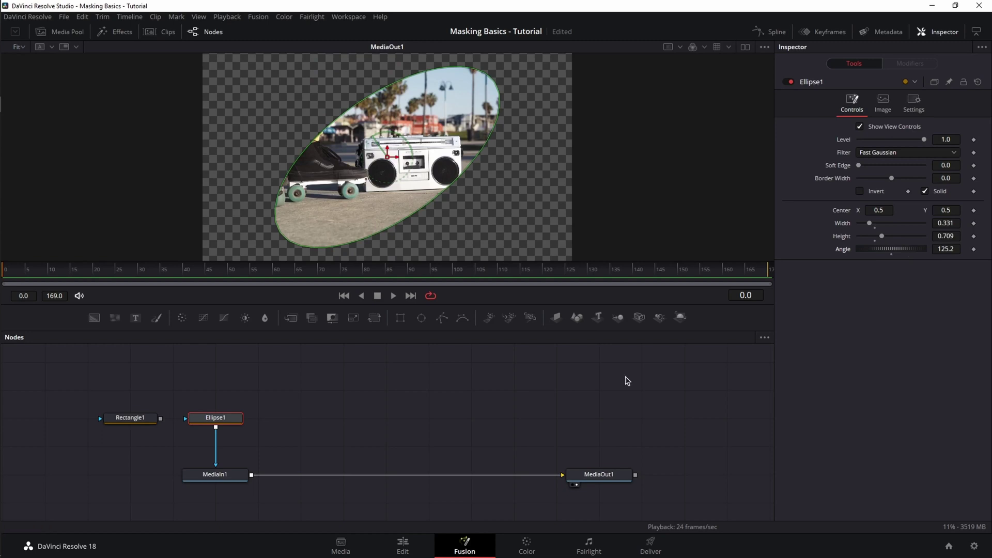
Add a Polygon mask, move Ellipse1 aside above Rectangle1, and connect the polygon to MediaIn1 in its place.
left_click(359, 453)
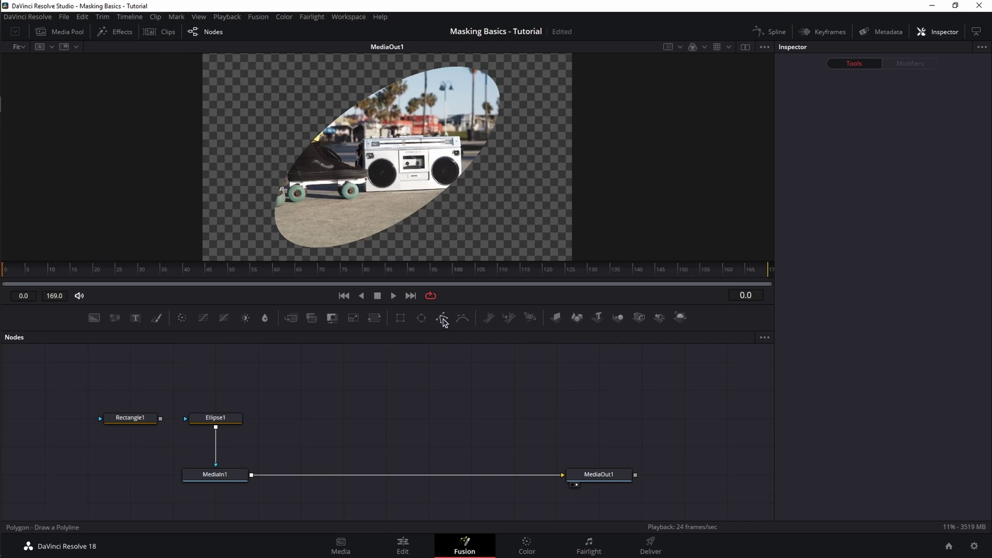
left_click_drag(443, 320, 305, 426)
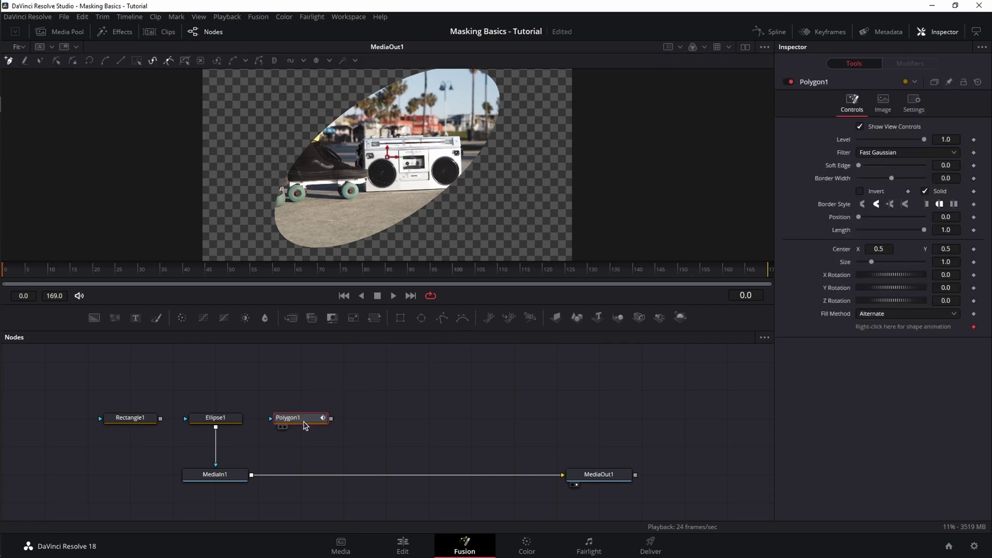
left_click_drag(218, 417, 138, 387)
left_click_drag(303, 422, 231, 478)
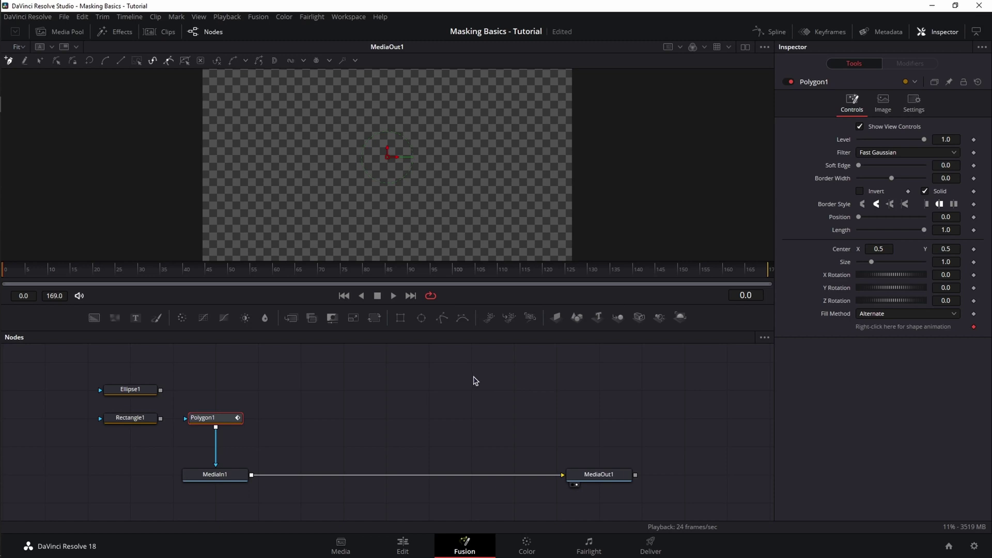
Draw a closed polygon mask around the skate and boombox, using straight lower edges and curved upper corners.
left_click(261, 129)
left_click(274, 191)
left_click(330, 211)
left_click(358, 221)
left_click(440, 216)
left_click(487, 152)
left_click(459, 126)
left_click_drag(423, 121, 390, 122)
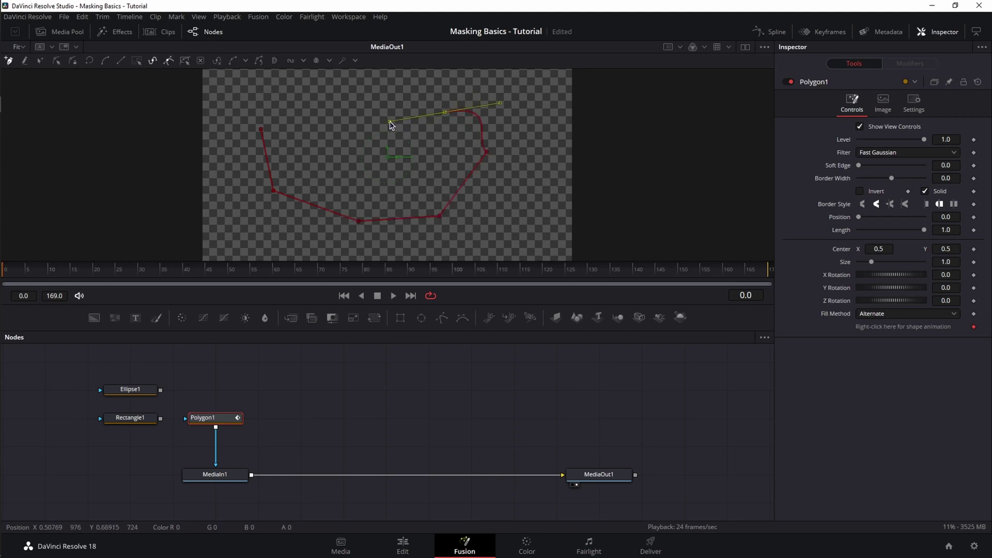
left_click(262, 130)
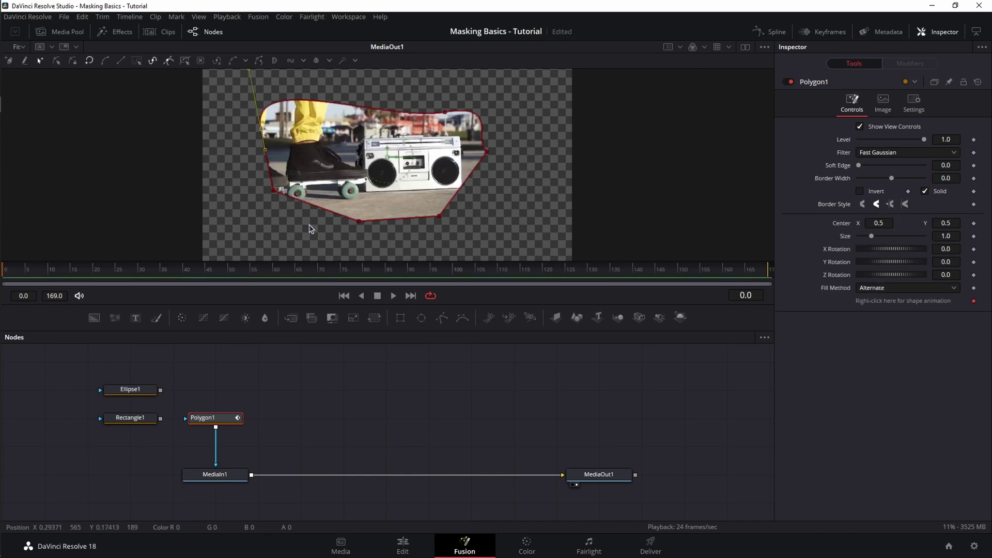
Pull a new point on the polygon's lower-left edge outward, and set the mask's size to 1.063 and center X to 0.477.
left_click(319, 207)
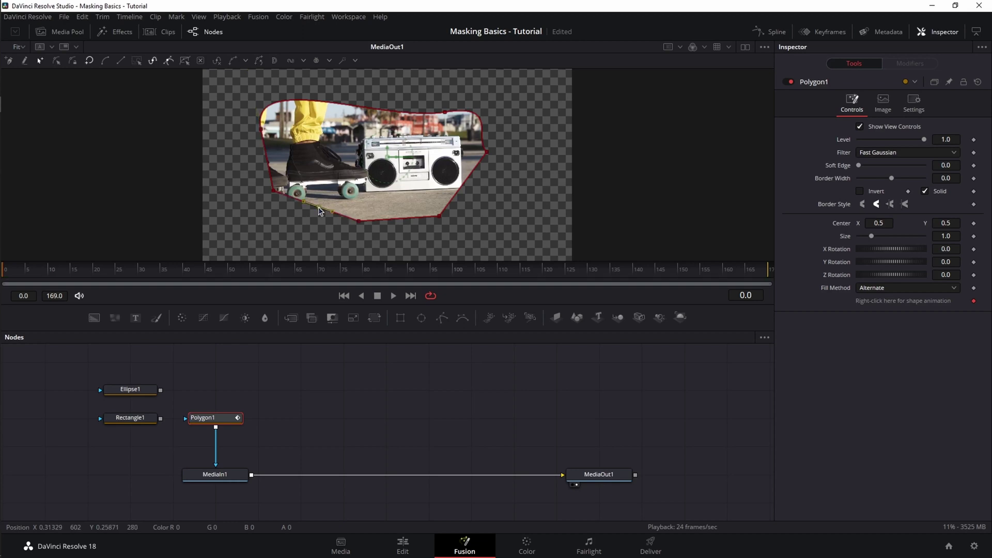
left_click_drag(321, 211, 273, 249)
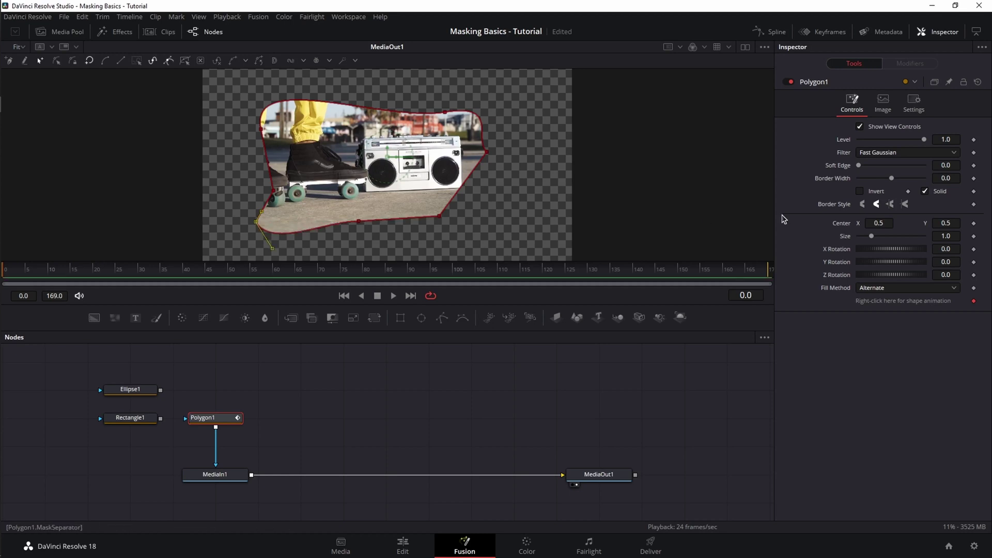
mouse_move(873, 237)
left_mouse_down()
mouse_move(889, 223)
mouse_move(873, 222)
left_mouse_up()
Try the polygon's border width at 0.076 with Solid off and a shifted position, restore the solid mask, and view the fill methods.
left_click_drag(892, 178, 904, 178)
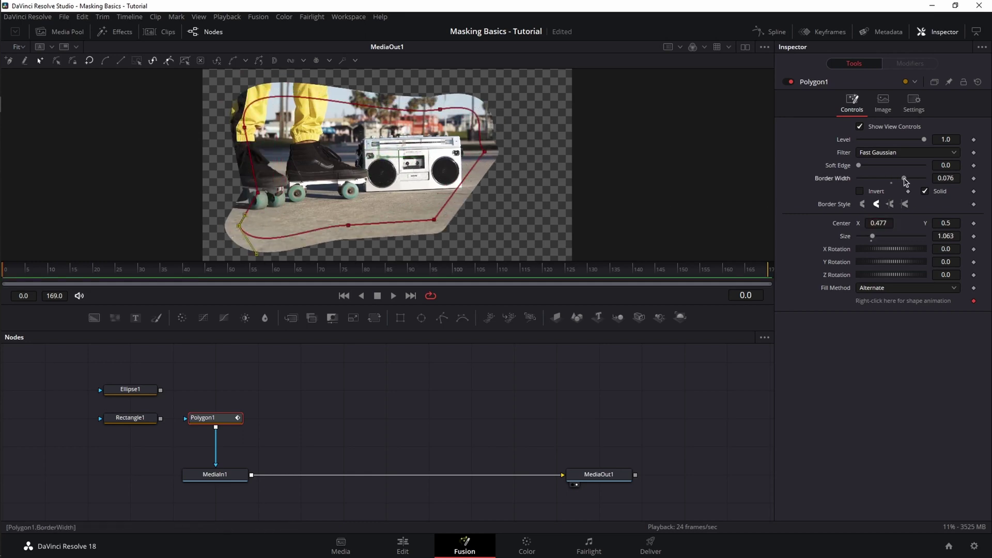
left_click(925, 191)
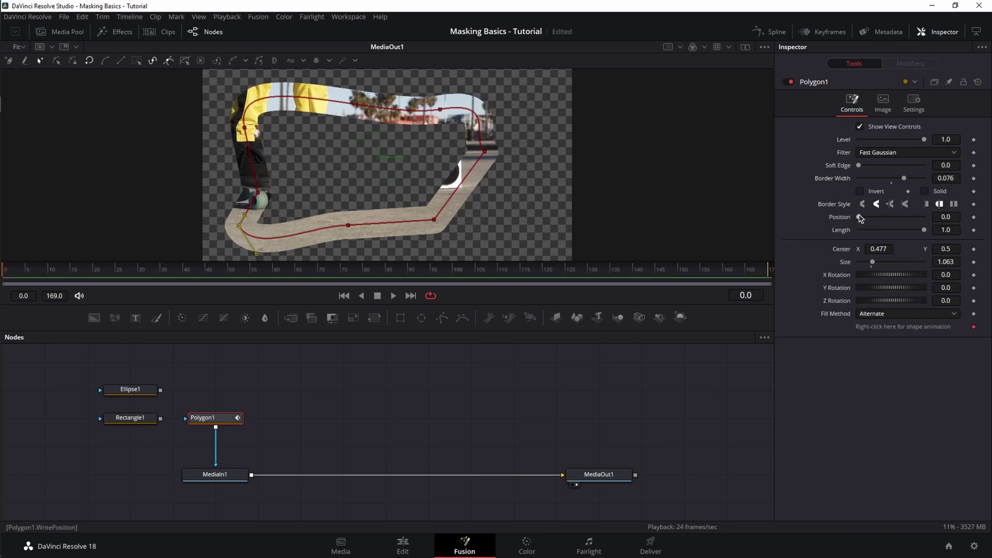
mouse_move(859, 217)
left_mouse_down()
mouse_move(886, 220)
mouse_move(866, 217)
left_mouse_up()
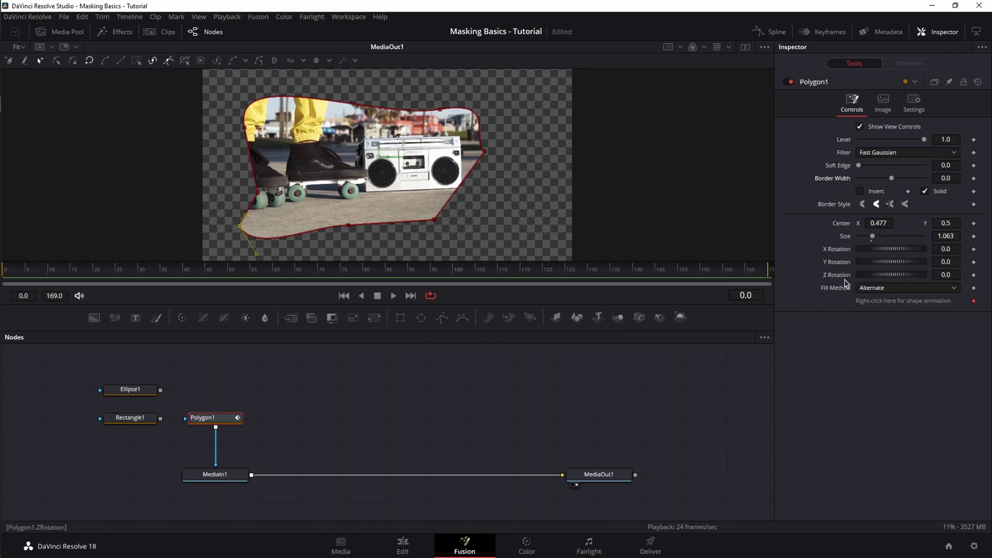
left_click(900, 293)
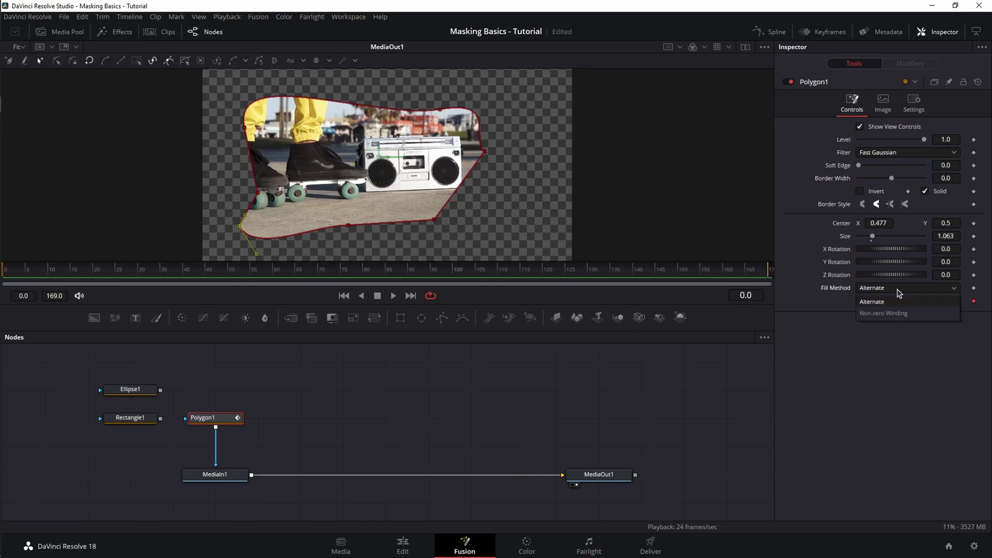
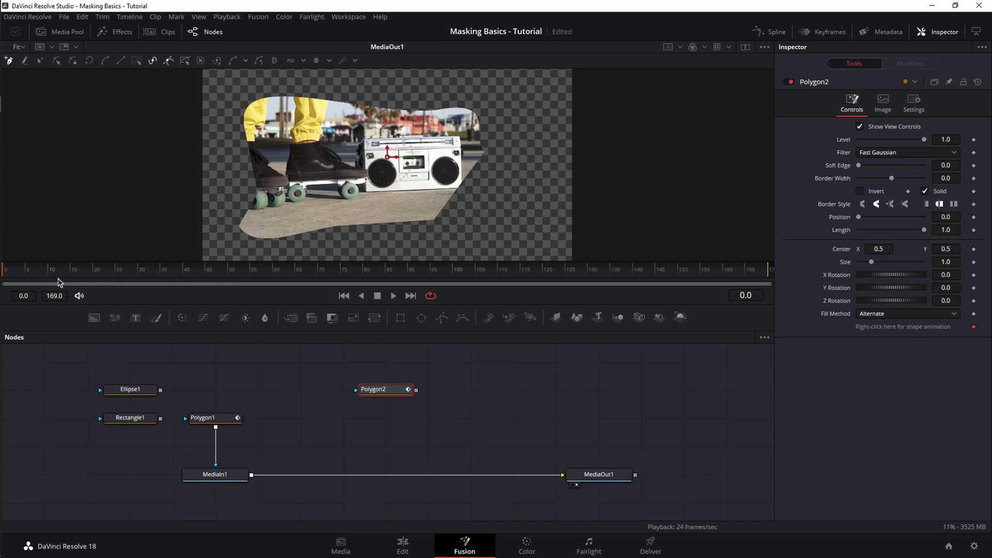
Animate Polygon1's shape by pulling its lower-right point outward to the right at frame 30.
left_click(221, 423)
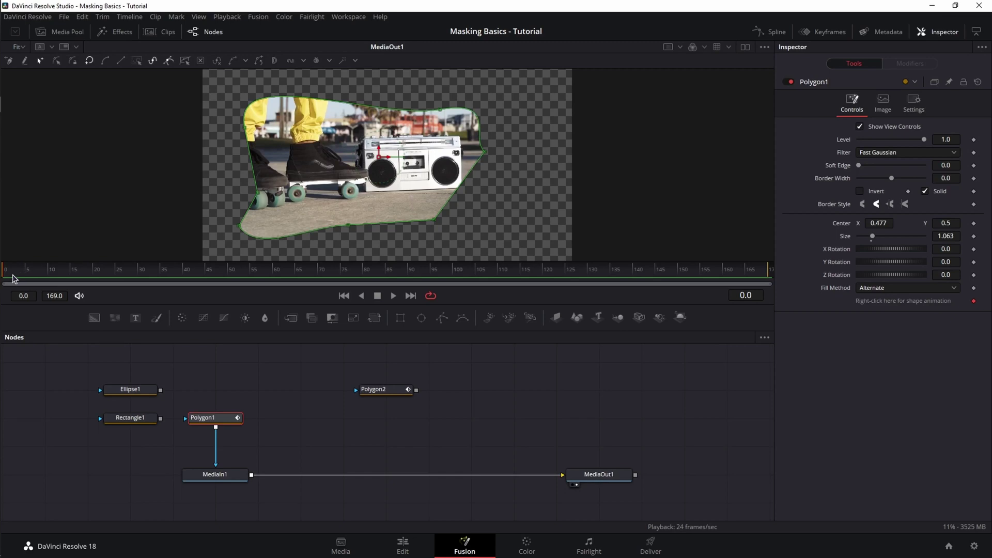
left_click(141, 274)
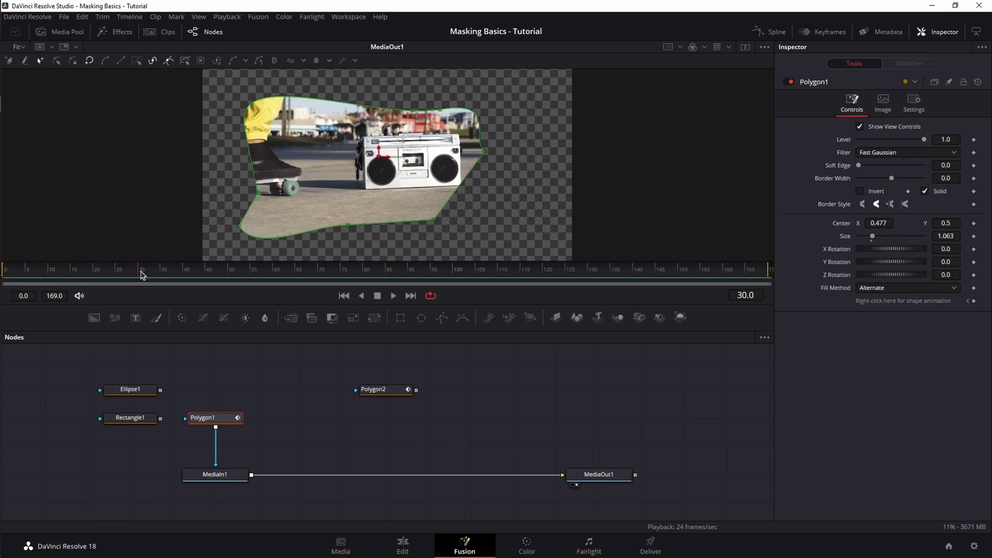
left_click_drag(433, 219, 538, 205)
Preview the polygon's shape animation by playing from the first frame and checking frames 57 and 49.
left_click(190, 279)
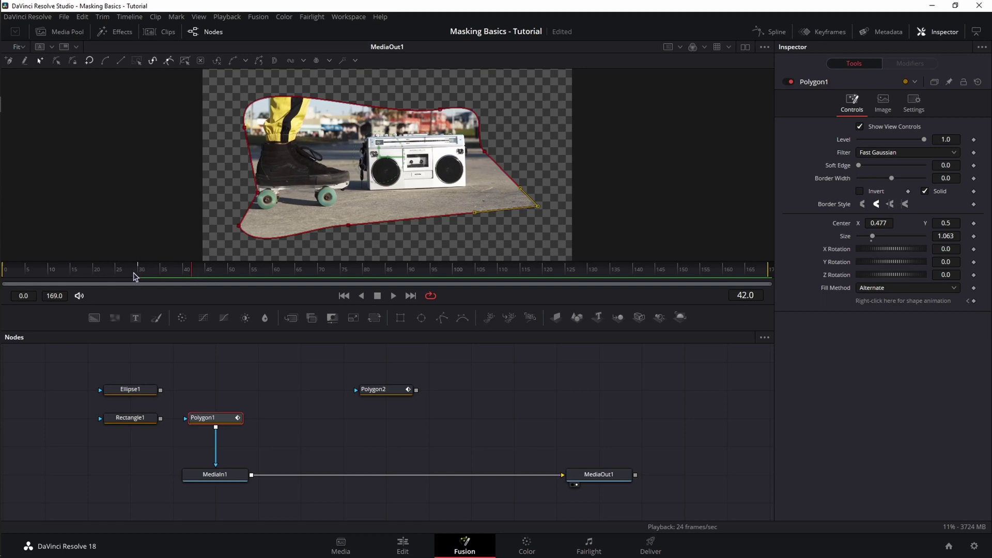
left_click(344, 296)
left_click(393, 296)
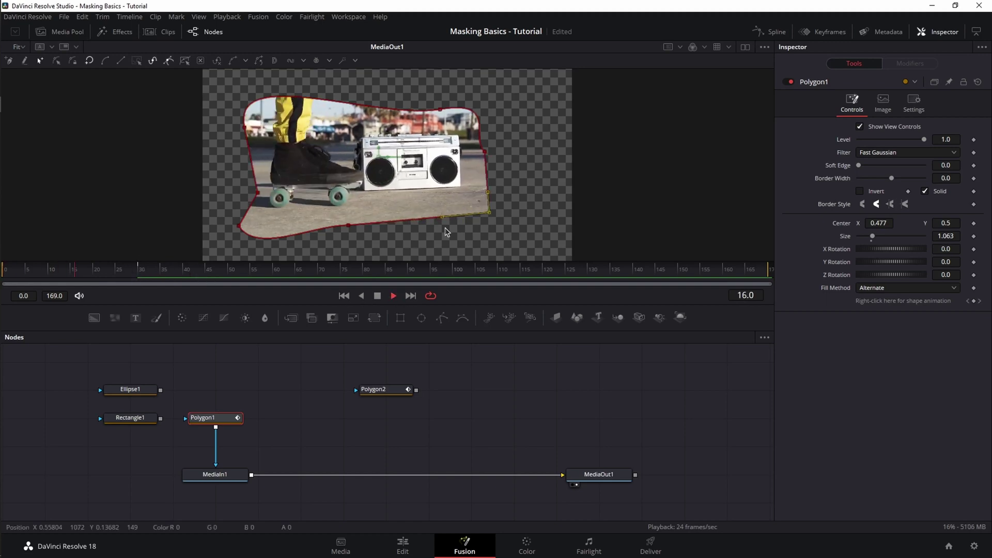
left_click(258, 274)
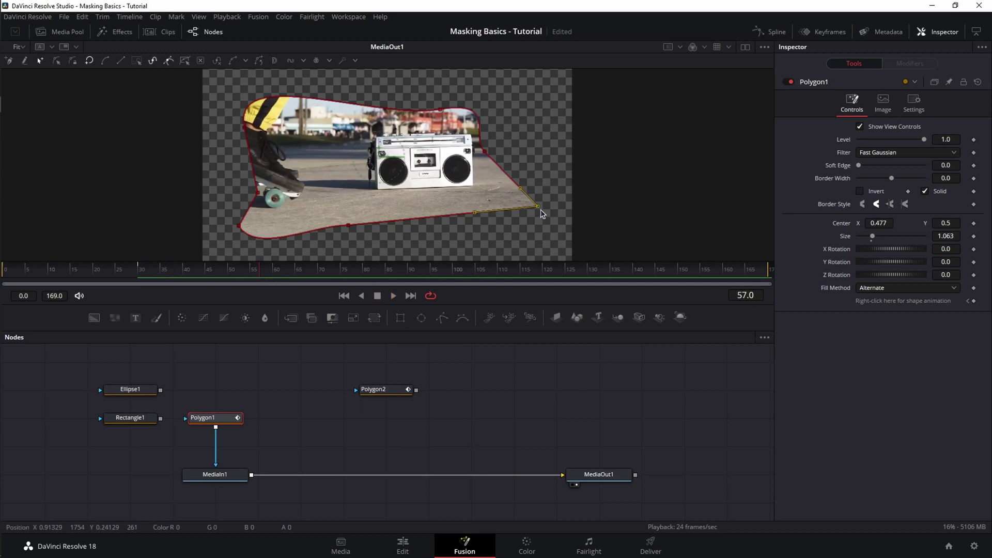
left_click(228, 274)
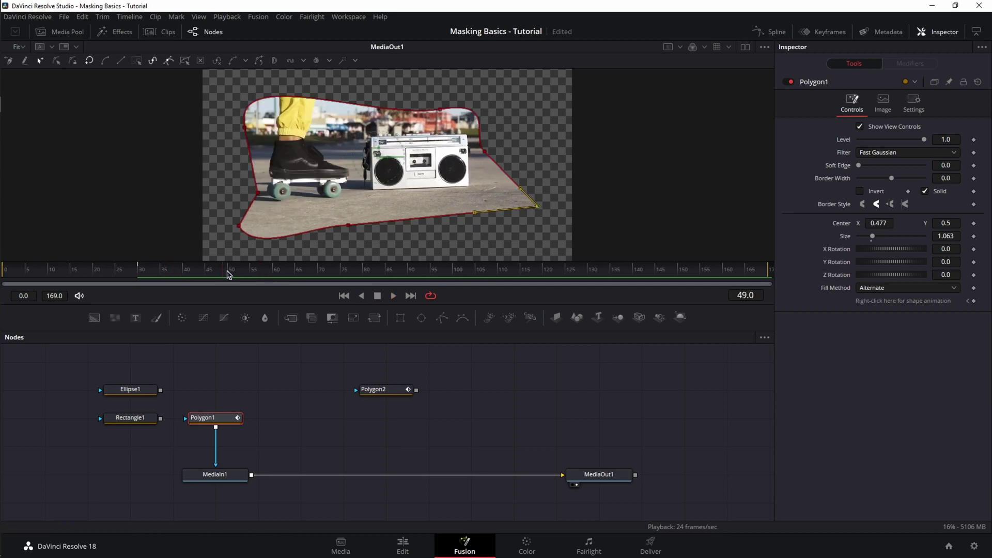
Reshape Polygon1 at frame 50 by moving its left, upper and lower-right points to form a distinctly different outline.
left_click(230, 274)
left_click_drag(238, 226, 325, 201)
left_click_drag(262, 203, 188, 158)
left_click_drag(308, 155, 308, 91)
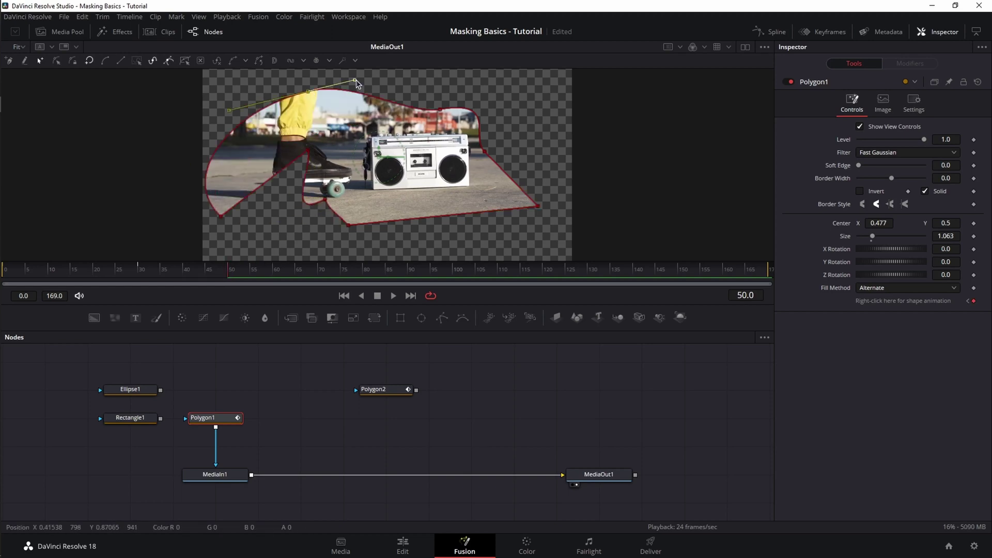
left_click_drag(537, 206, 418, 222)
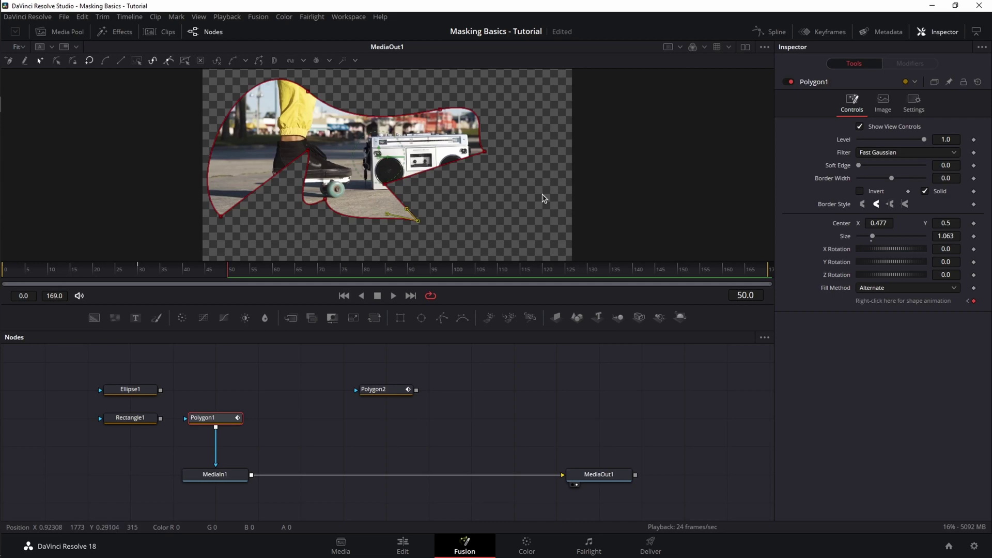
left_click_drag(520, 86, 392, 178)
left_click_drag(485, 151, 527, 171)
Play the polygon's shape animation from the first frame and stop it.
left_click(343, 296)
left_click(394, 297)
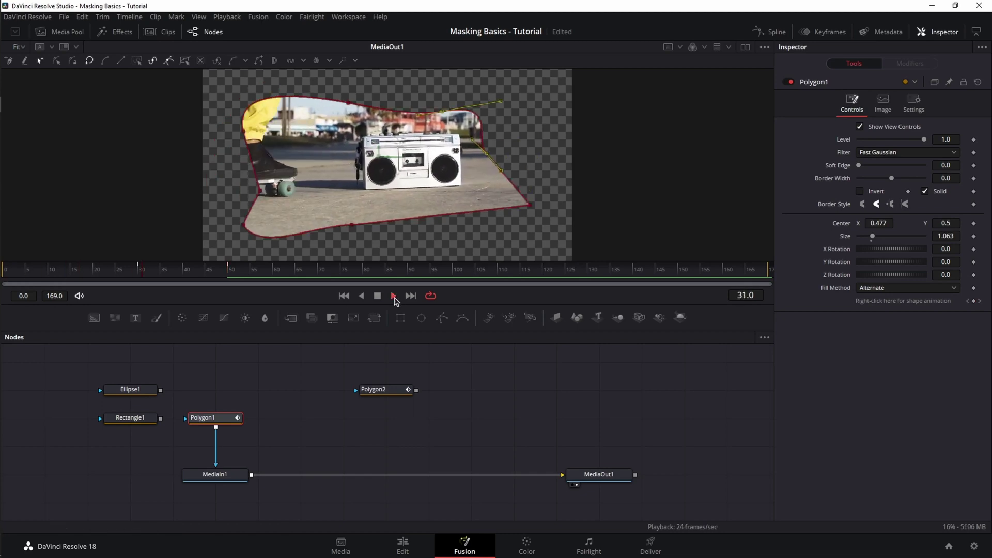
left_click(382, 301)
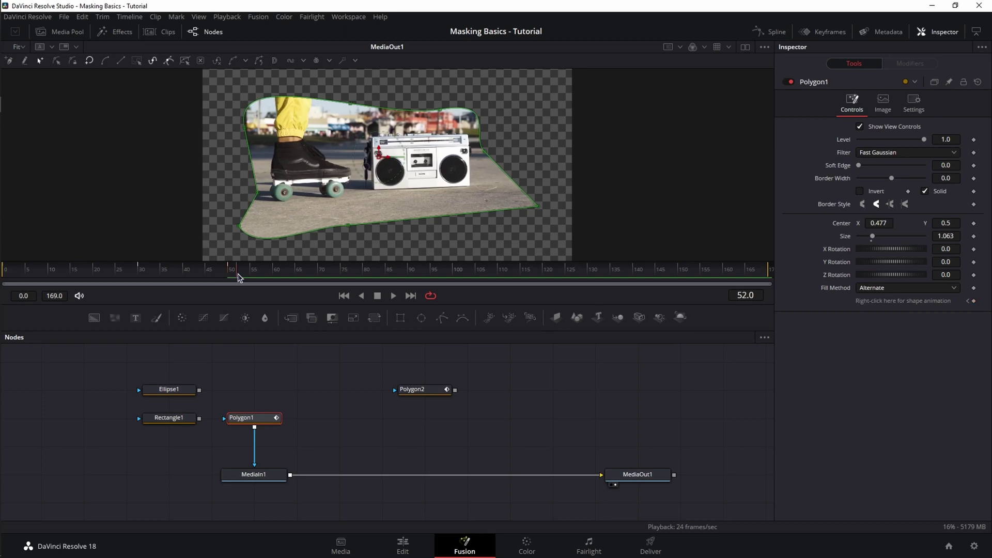
Delete Polygon1's shape keyframes at frames 50 and 30 and deselect the node.
left_click(973, 302)
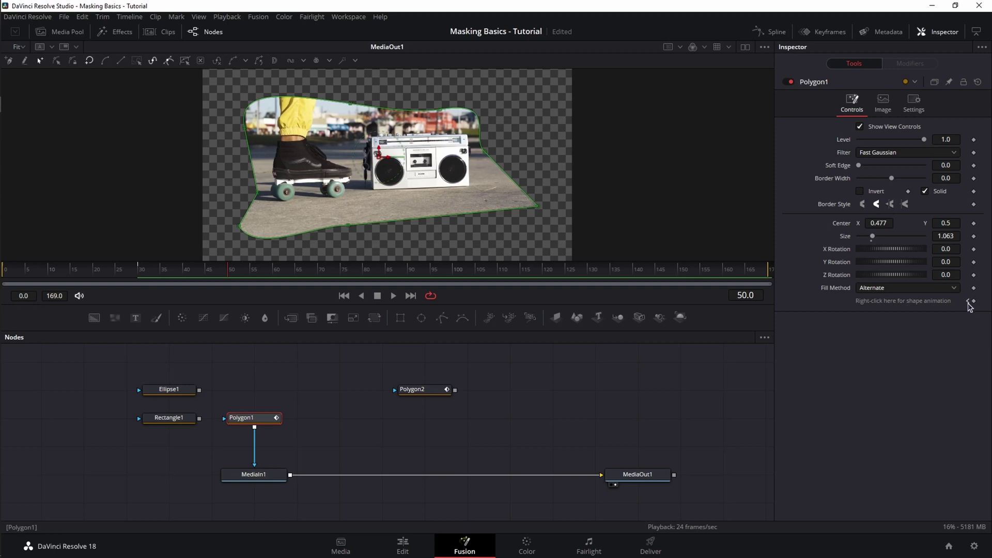
left_click(969, 302)
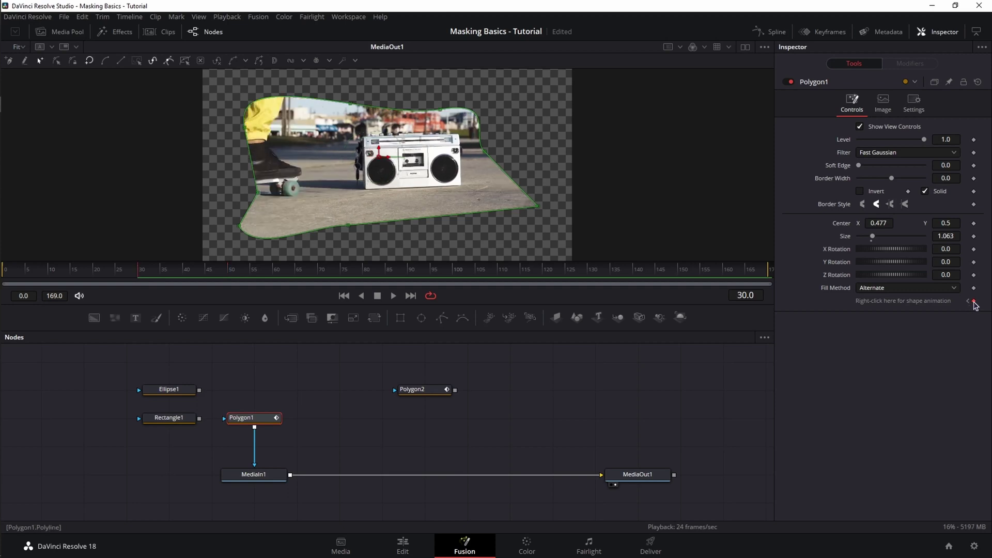
left_click(979, 302)
left_click(312, 433)
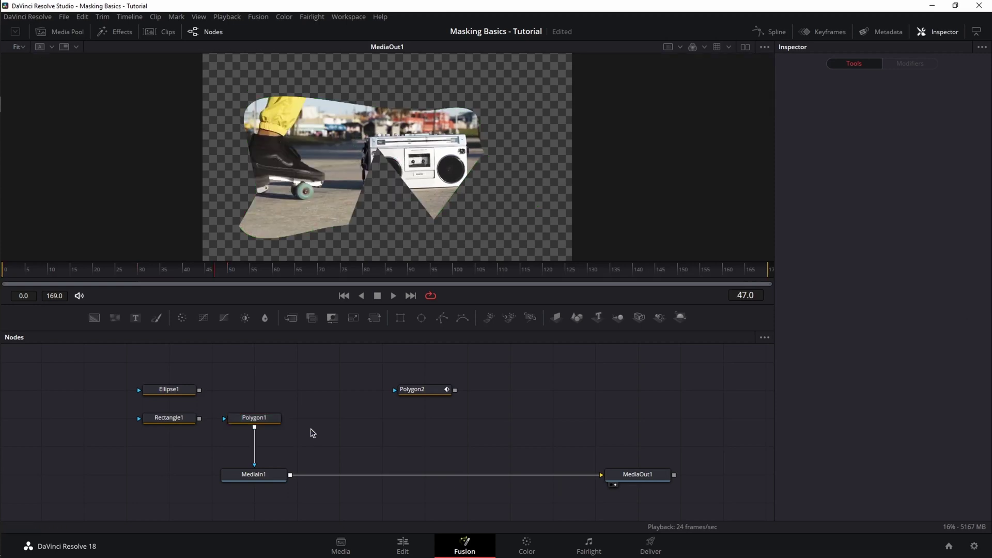
Save the project, delete Polygon2, and replace Polygon1 on MediaIn1 with a new BSpline mask node.
key("ctrl+s")
left_click_drag(461, 322, 325, 403)
left_click_drag(254, 427, 179, 448)
left_click(416, 394)
key("Delete")
left_click_drag(337, 421, 256, 471)
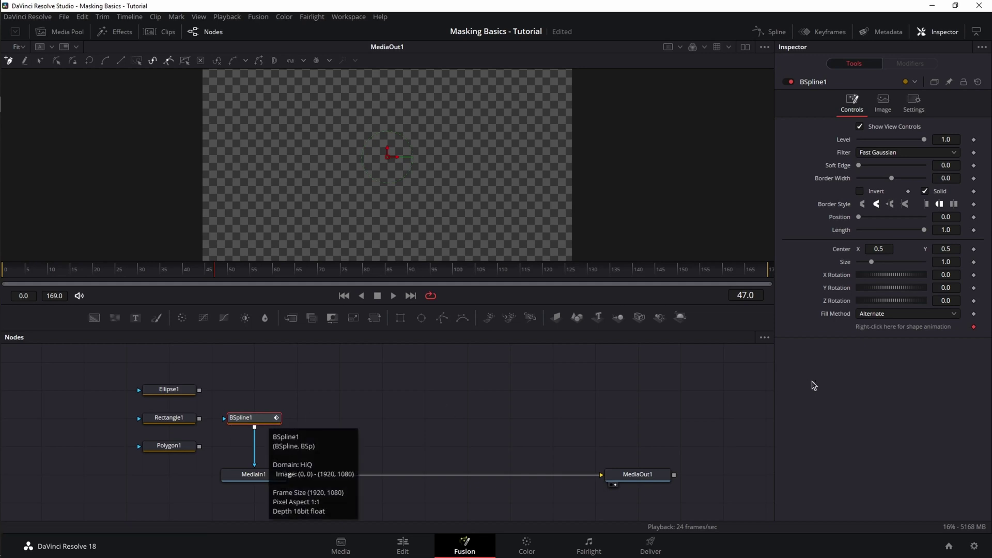
Remove the BSpline's automatic shape keyframe and draw a closed six-point mask around the boombox and skate.
left_click(973, 328)
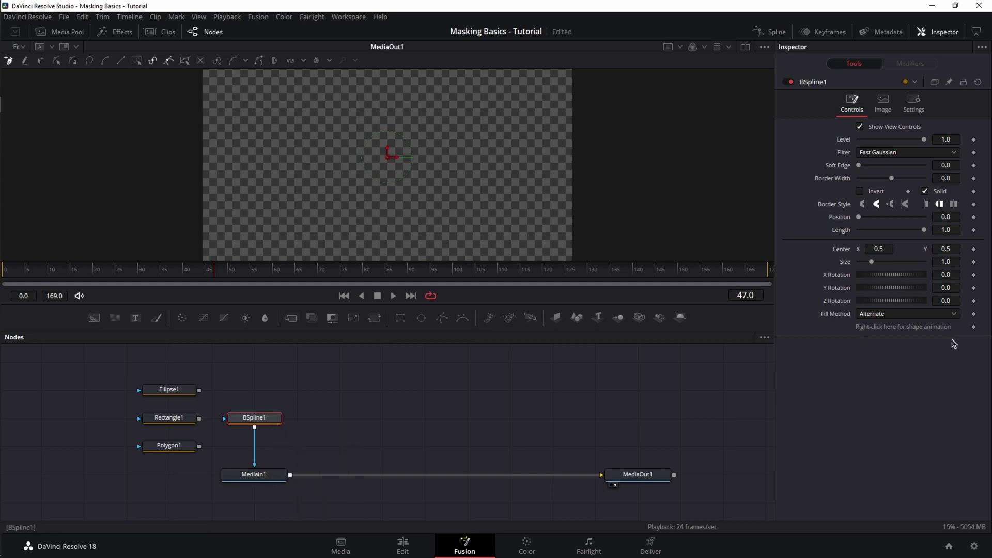
left_click(253, 132)
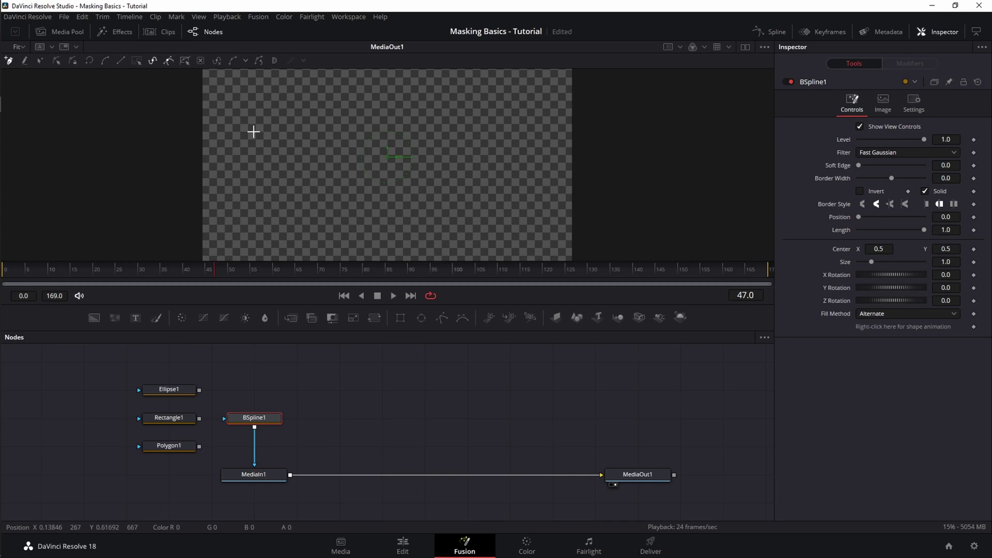
left_click(303, 212)
left_click(440, 217)
left_click(513, 146)
left_click(455, 103)
left_click(337, 115)
left_click(254, 132)
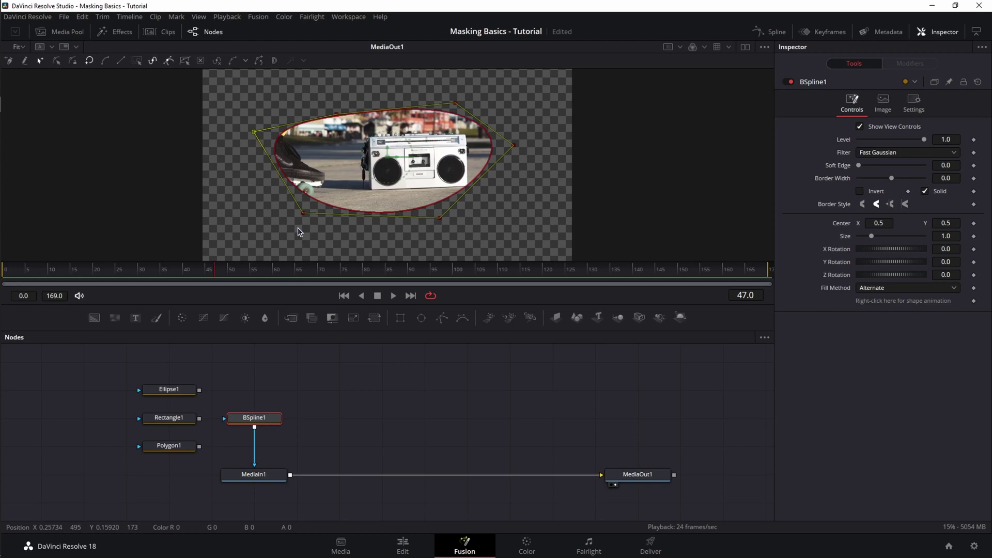
Add points on the BSpline's left and lower edges, pull them outward, and adjust its right-hand points.
left_click(280, 176)
left_click_drag(280, 176, 241, 197)
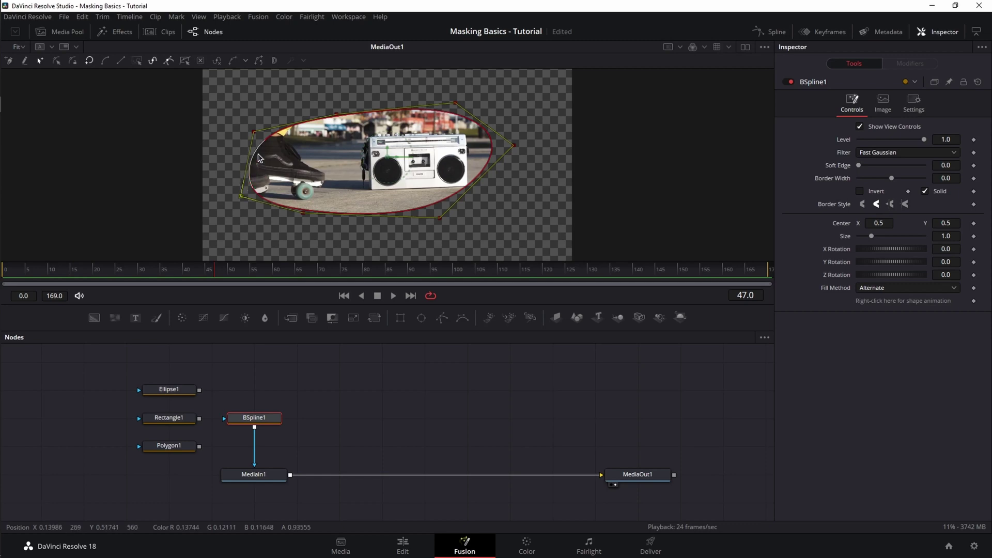
left_click(376, 213)
left_click_drag(376, 213, 377, 244)
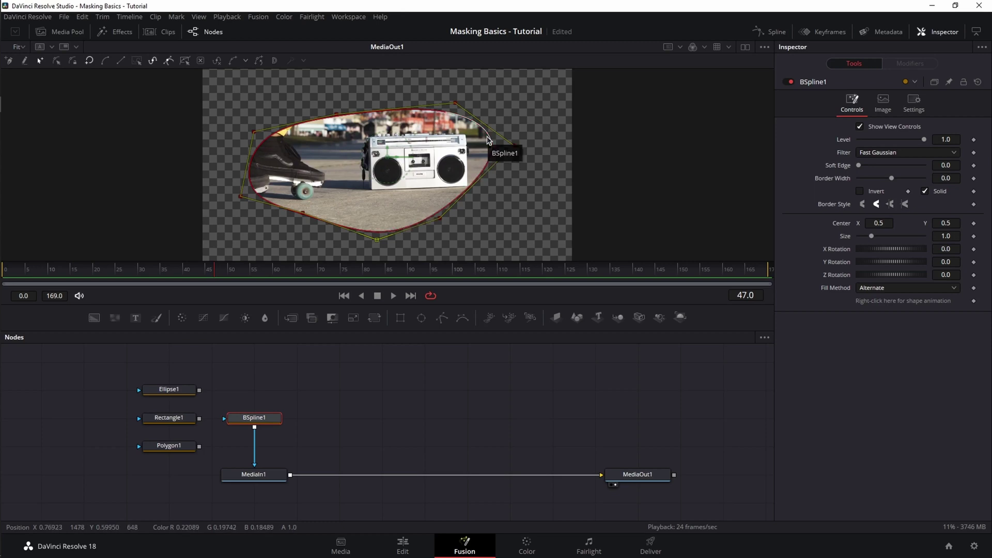
left_click_drag(514, 145, 507, 115)
left_click_drag(442, 219, 546, 231)
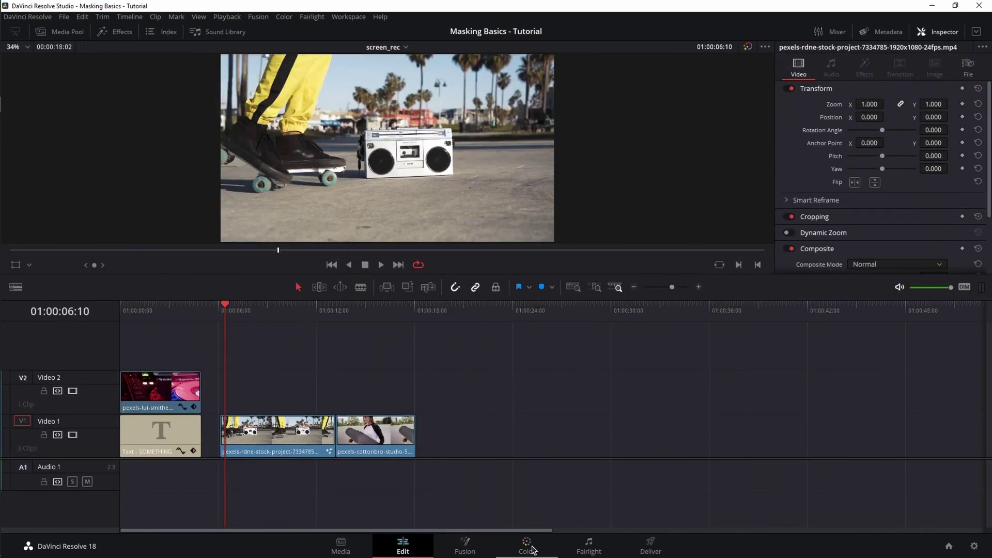
Switch to the Color page and add two serial nodes after node 01.
left_click(532, 549)
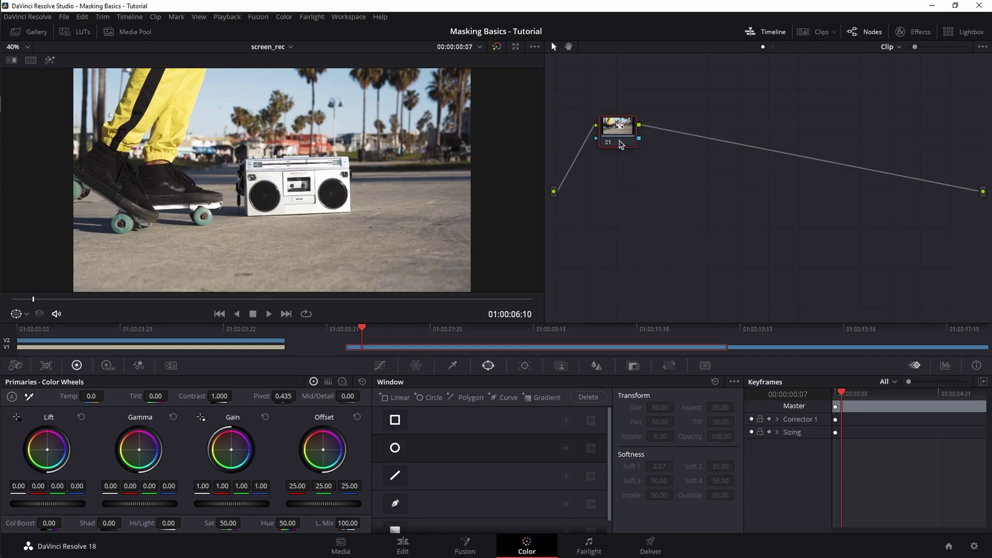
right_click(623, 137)
mouse_move(658, 188)
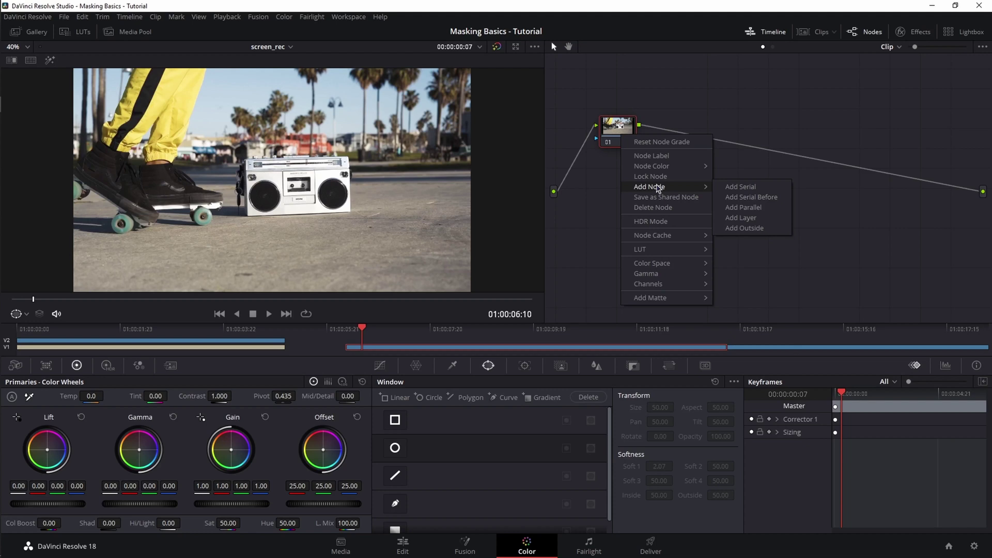
left_click(759, 188)
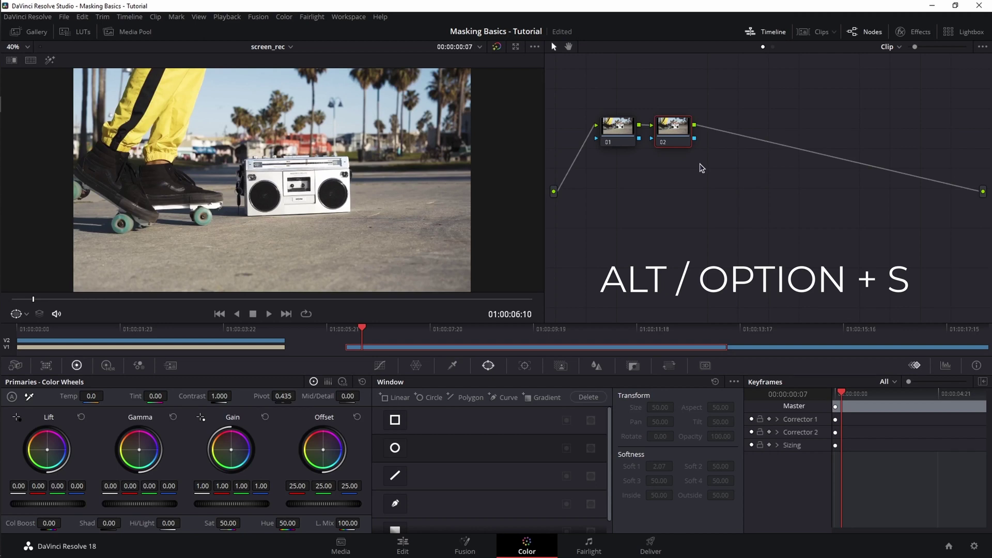
key("alt+s")
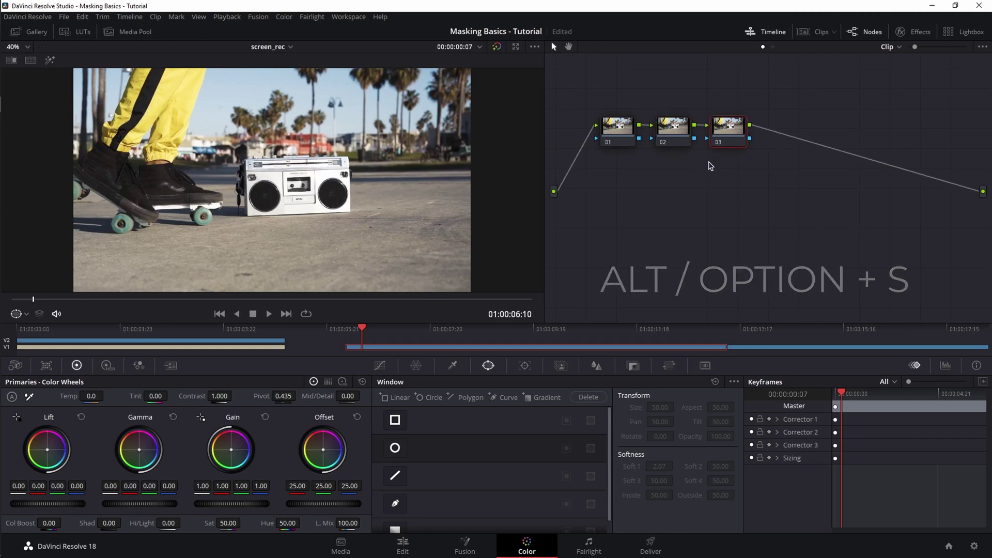
Give node 02 a linear window of size 55.30 with its lower-right corner pulled outward, and switch the window off.
left_click(685, 142)
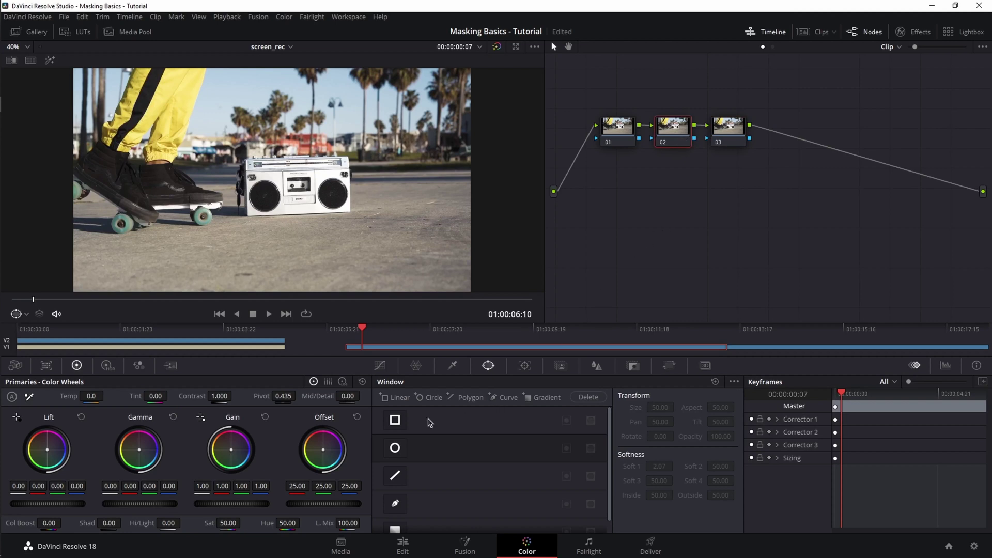
left_click(396, 422)
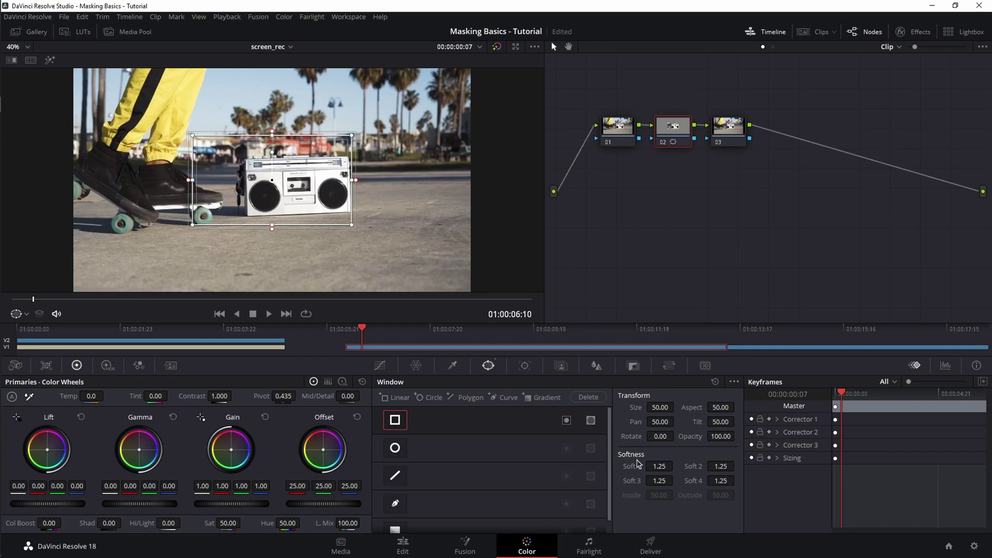
left_click_drag(663, 407, 671, 407)
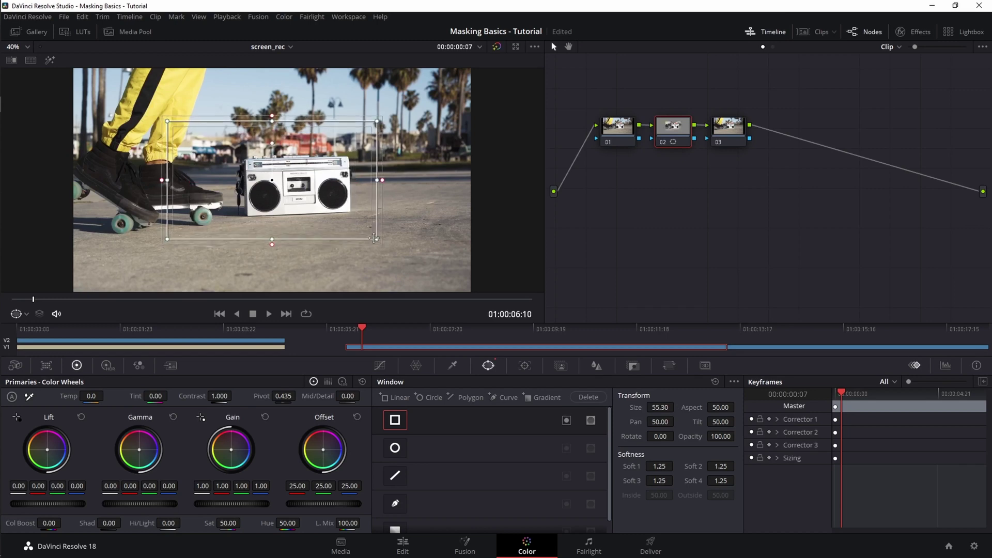
left_click_drag(380, 240, 414, 237)
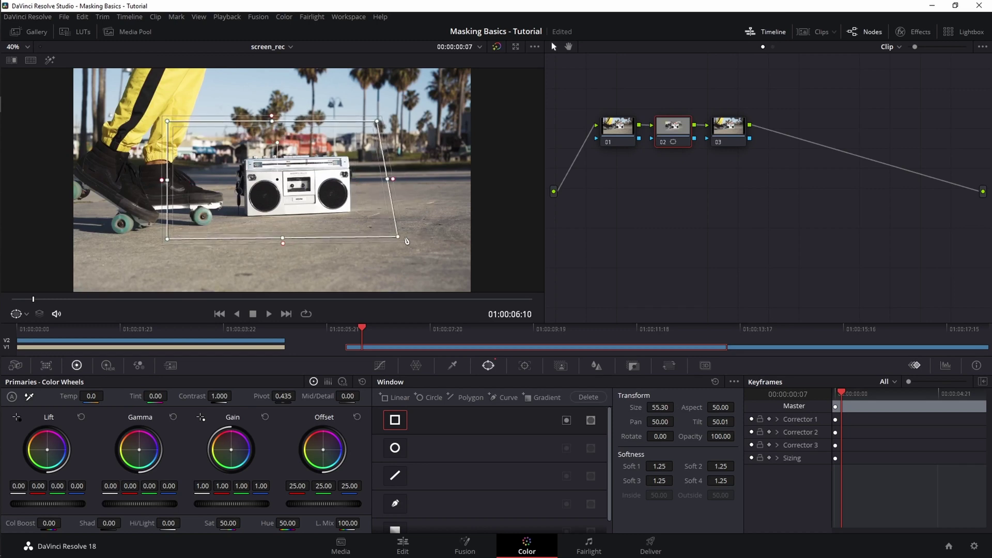
left_click(394, 420)
Try the circle and polygon windows on node 02, switching each off again.
left_click(396, 450)
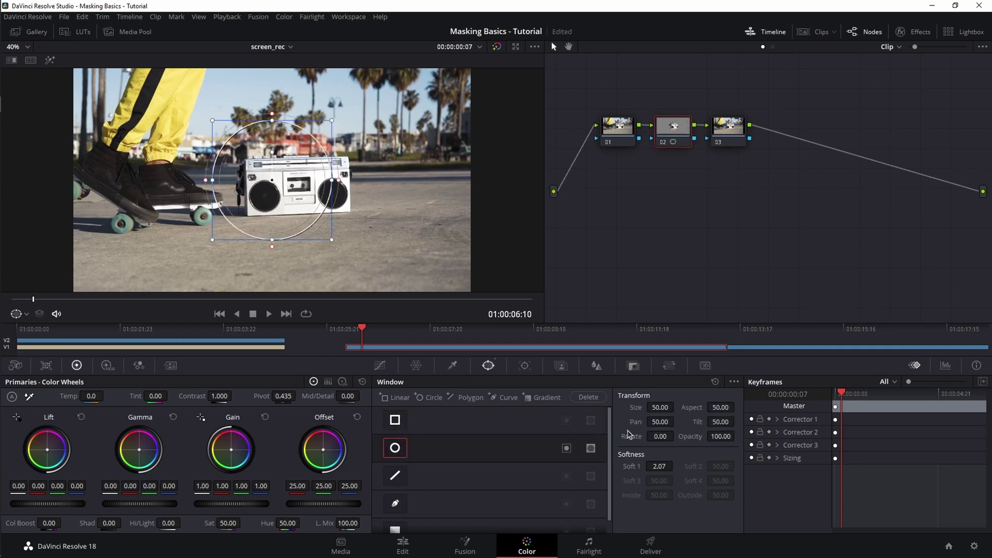
left_click(396, 448)
left_click(399, 477)
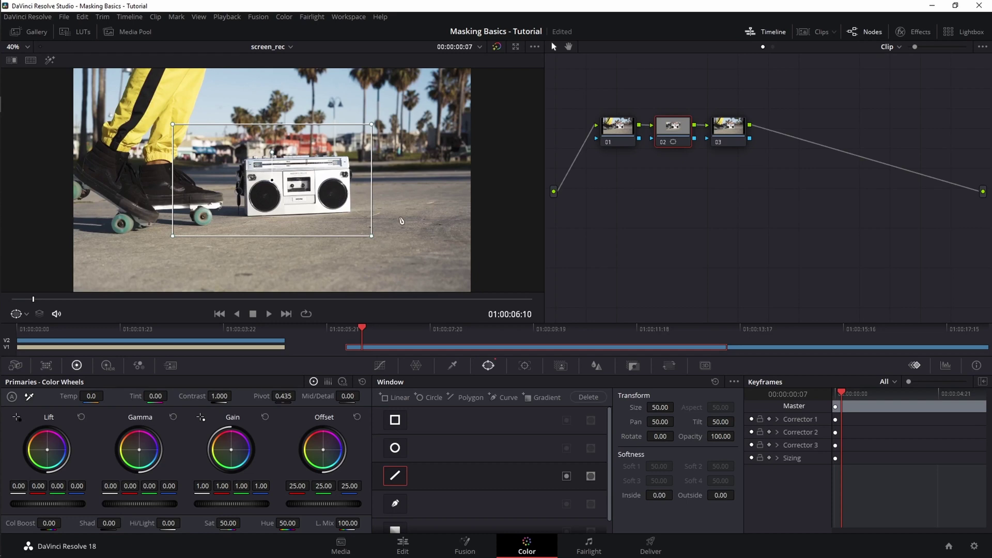
left_click(395, 476)
scroll(420, 493, "down", 1)
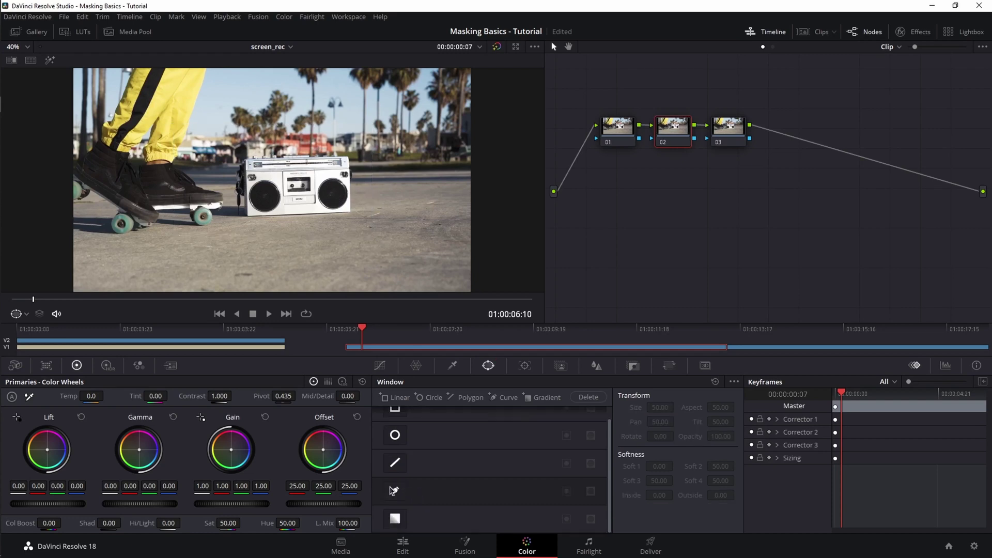
Draw a closed curve window around the boombox on node 02.
left_click(394, 489)
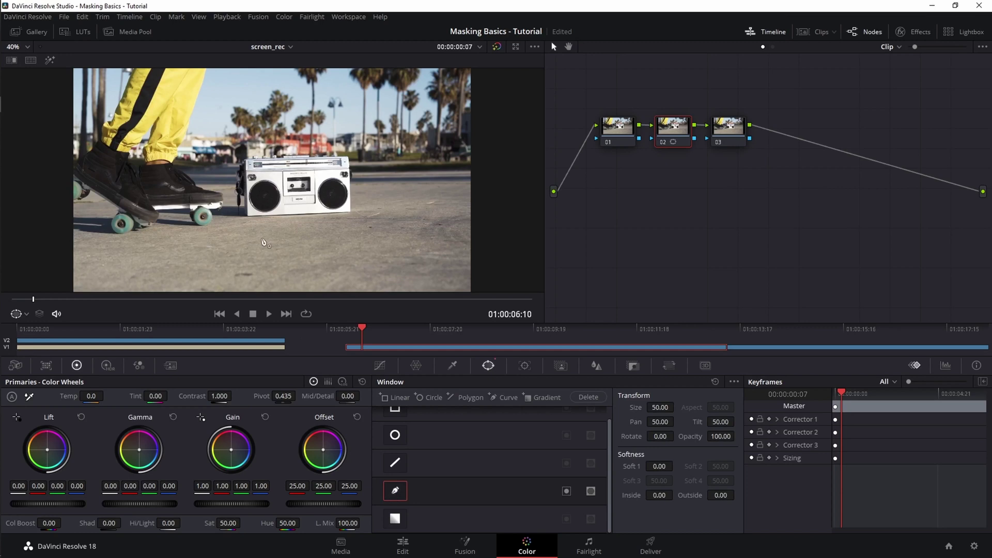
left_click(318, 239)
left_click(381, 216)
left_click(383, 177)
left_click(350, 122)
left_click_drag(294, 115, 226, 181)
left_click_drag(236, 222, 245, 237)
left_click(318, 238)
Try a gradient window with Highlight turned on, and replace it with the circle window.
left_click(398, 519)
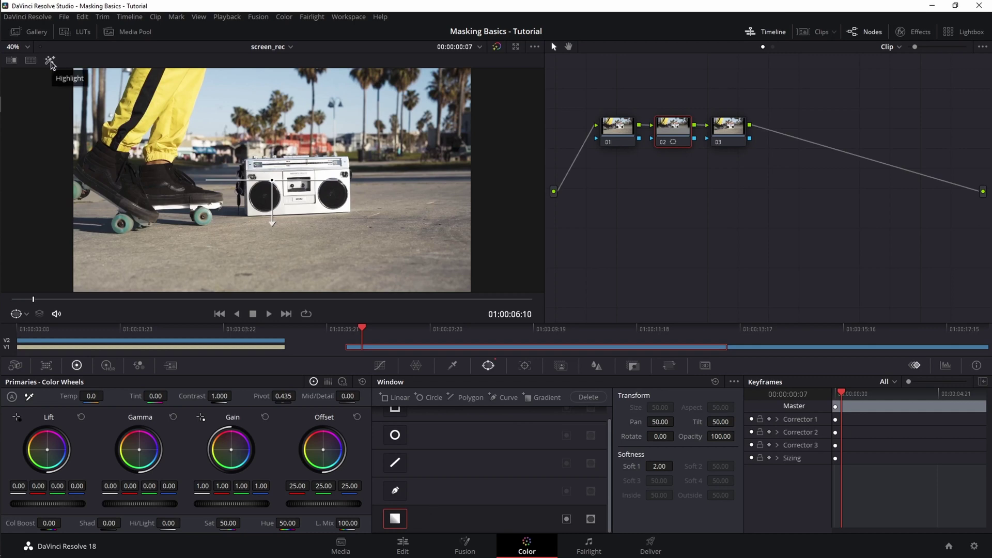
left_click(50, 61)
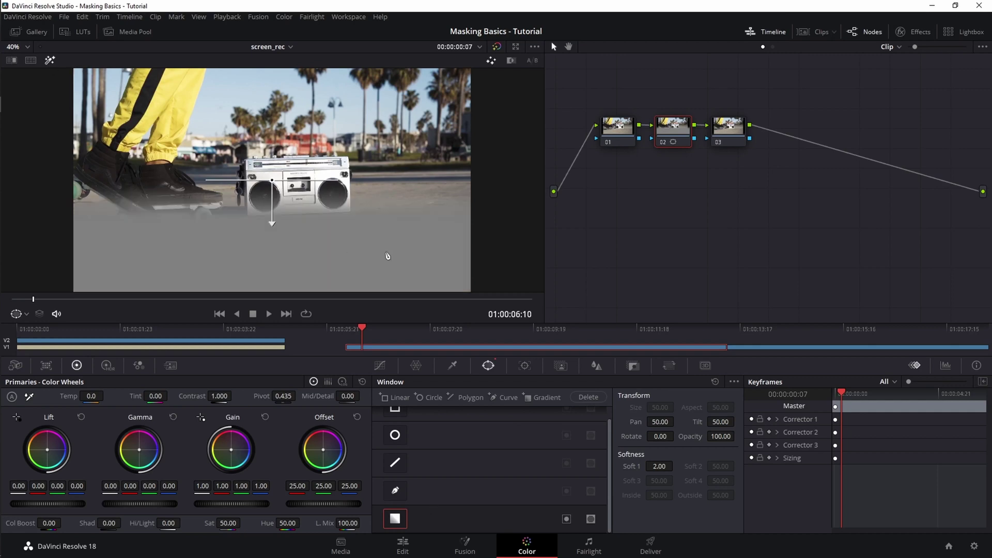
left_click(395, 435)
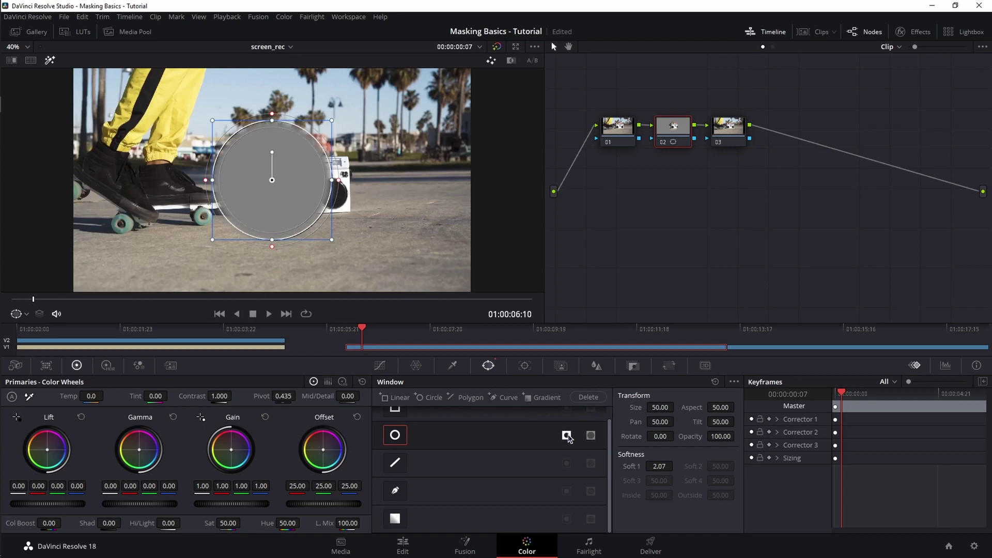
Combine the linear window with the circle, toggle the linear window's mask mode, and pull its lower-right corner outward.
left_click(364, 330)
left_click(396, 422)
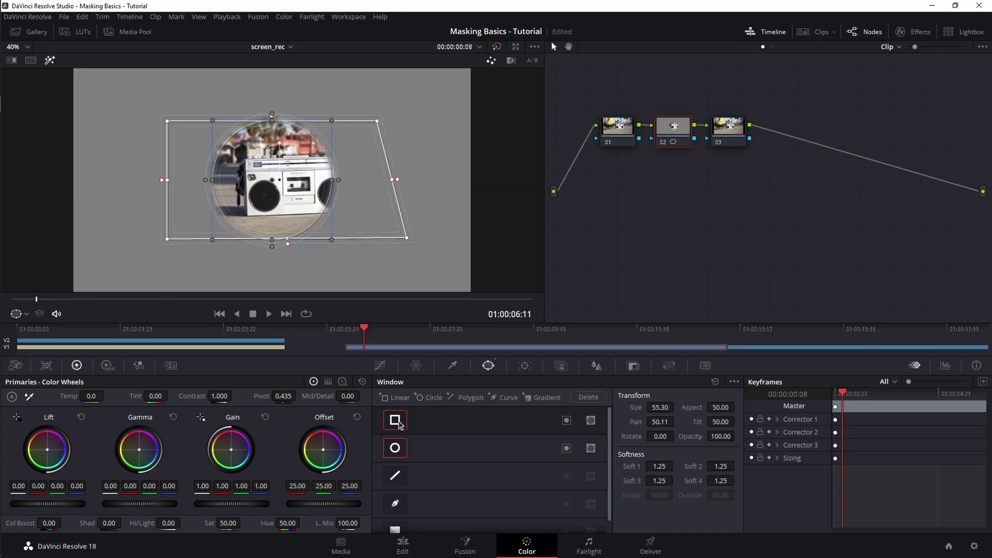
left_click(591, 422)
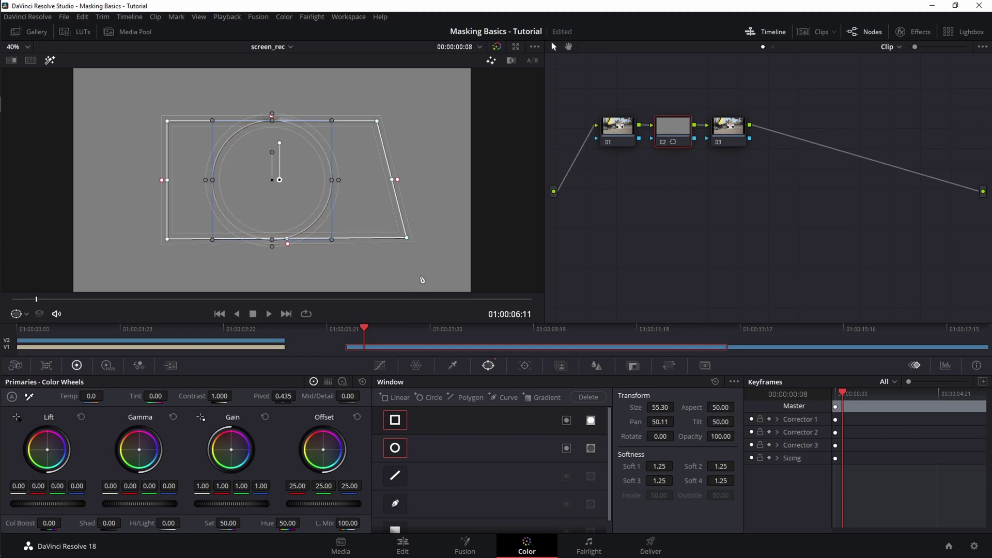
mouse_move(408, 240)
left_mouse_down()
mouse_move(425, 226)
mouse_move(418, 245)
left_mouse_up()
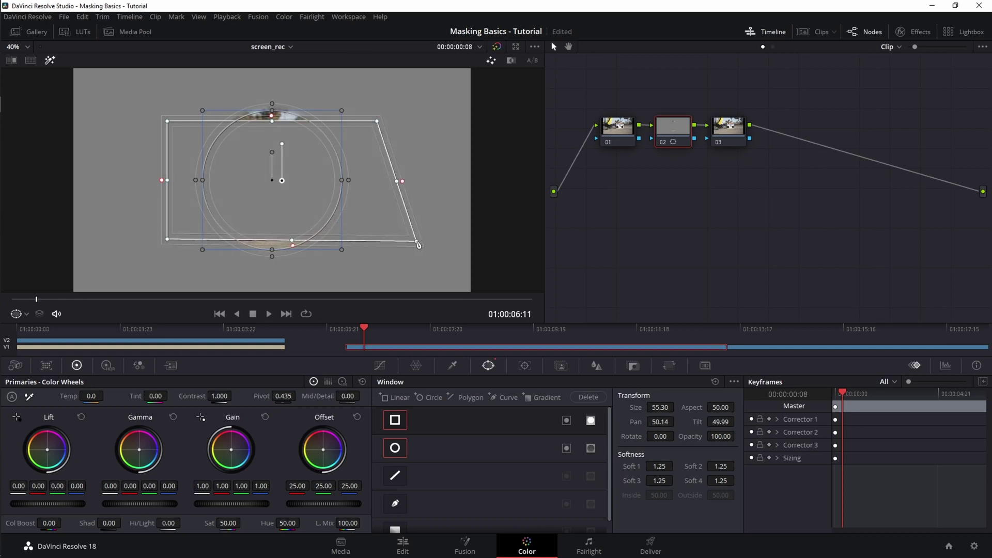
Shrink the circle window to fit inside the linear window and restore the linear window's mask mode.
left_click(342, 251)
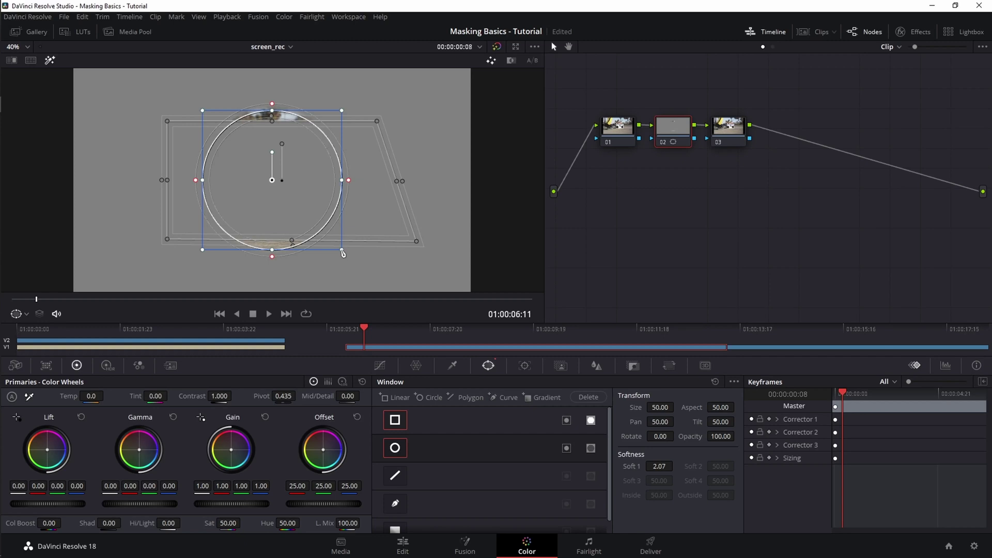
mouse_move(342, 251)
left_mouse_down()
mouse_move(375, 283)
mouse_move(342, 252)
left_mouse_up()
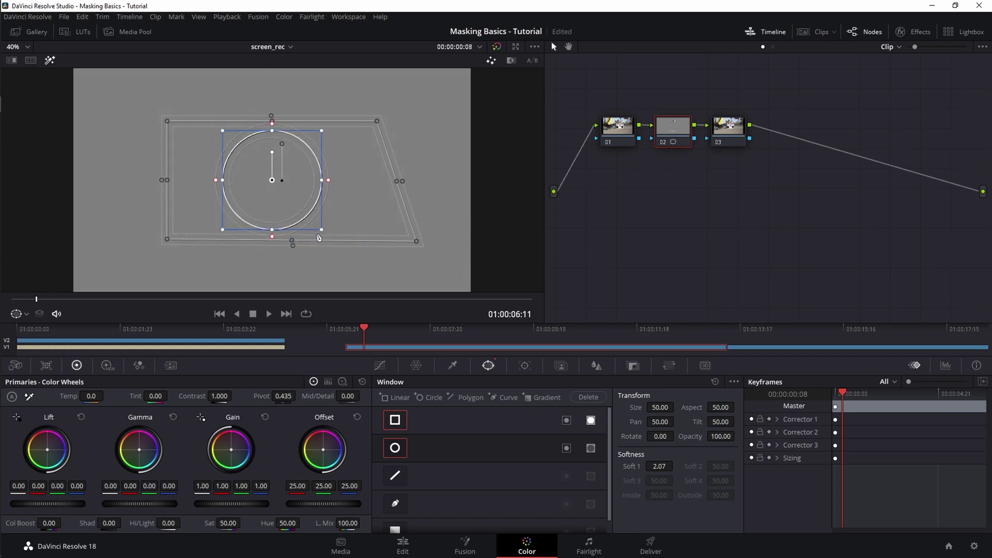
key("ctrl+z")
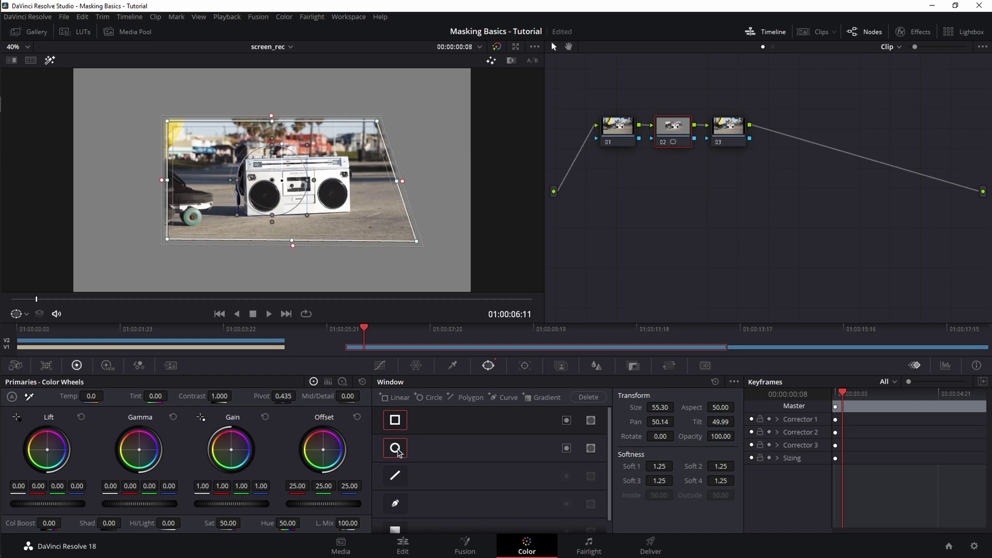
Turn off the circle window and fit the linear window's corners around the right half of the boombox at the clip's start.
left_click(398, 451)
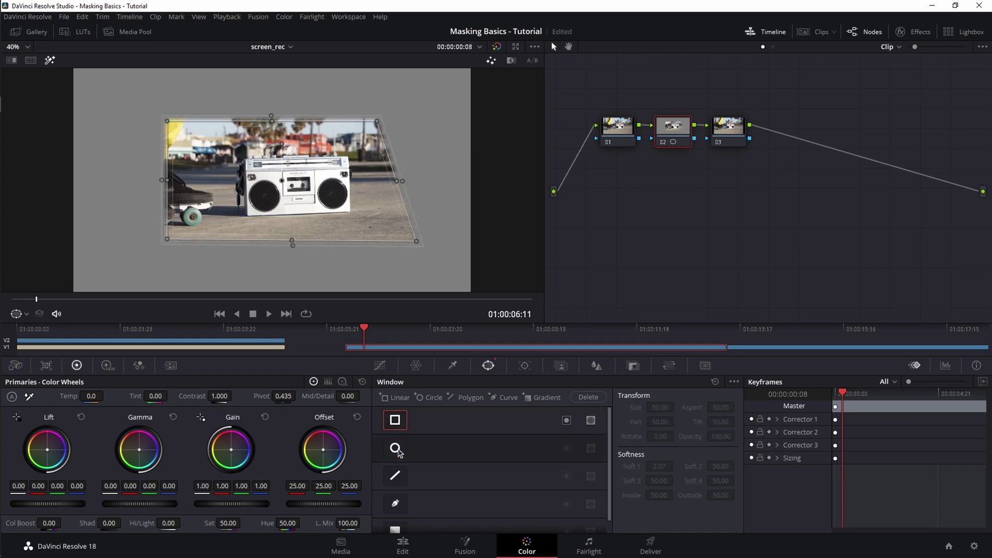
left_click(429, 425)
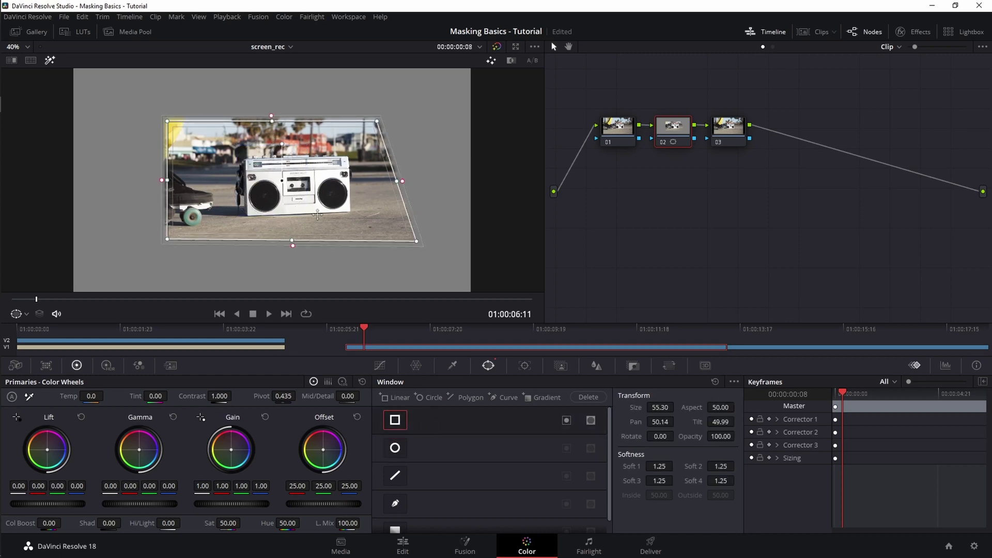
left_click_drag(367, 333, 348, 337)
left_click_drag(167, 121, 301, 162)
left_click_drag(168, 242, 293, 215)
left_click_drag(377, 121, 348, 159)
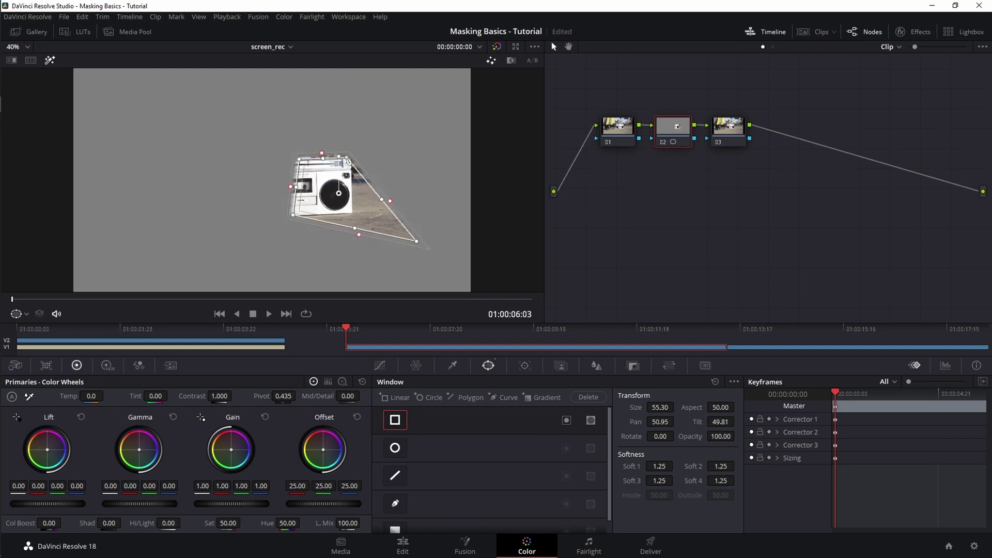
left_click_drag(416, 241, 354, 216)
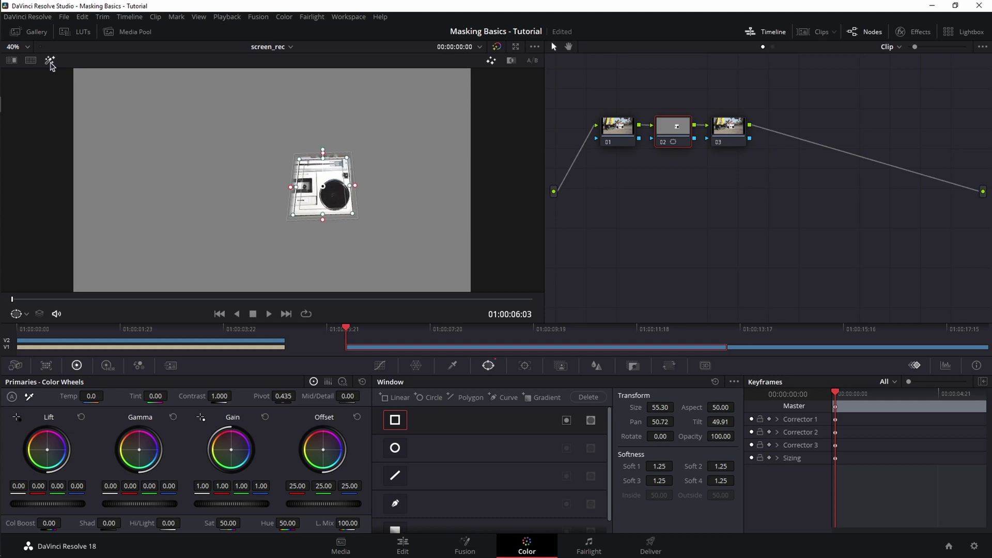
Turn off Highlight and grade the windowed area with a two-point lowered custom curve and Temp 350.
left_click(50, 61)
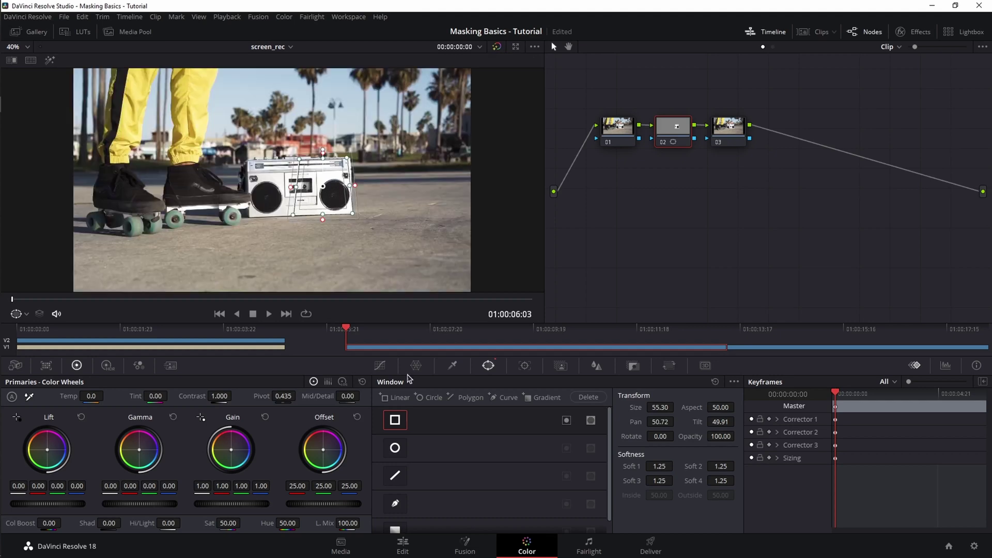
left_click(381, 367)
left_click_drag(467, 475, 469, 505)
left_click_drag(544, 453, 539, 482)
left_click_drag(470, 509, 469, 502)
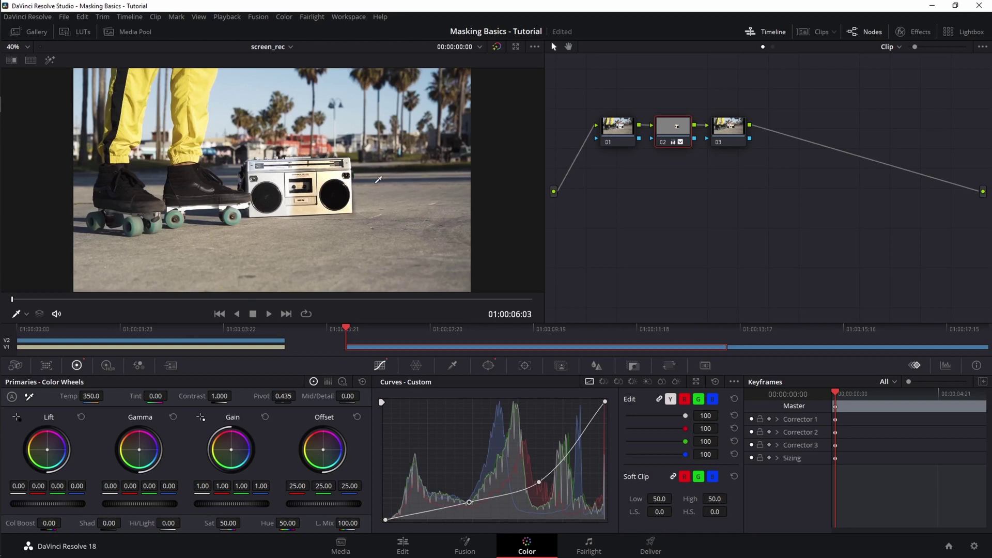
Soften the linear window's edges individually, with Soft 1 at 8.29, Soft 2 at 0.32, Soft 3 at 2.07 and Soft 4 at 0.36.
scroll(259, 182, "up", 5)
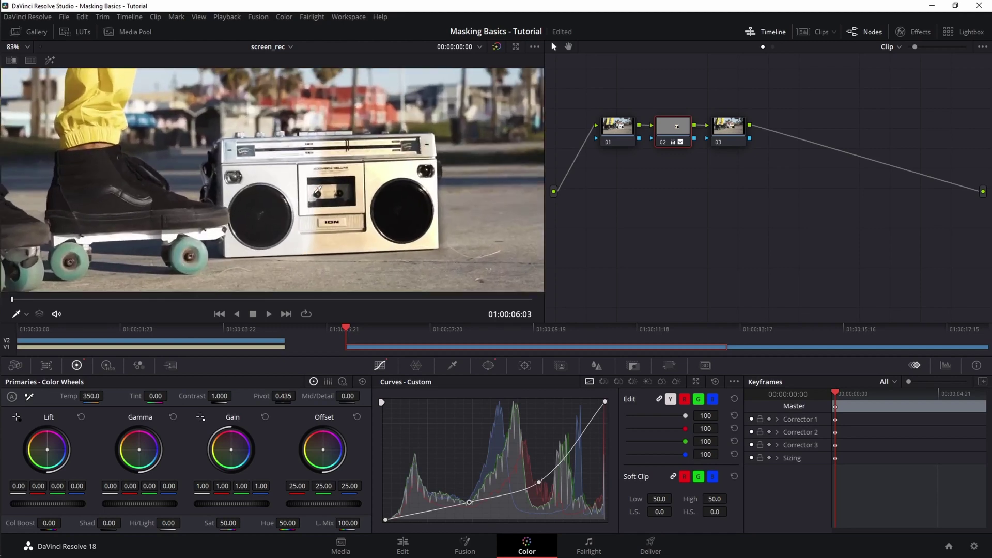
scroll(317, 189, "down", 1)
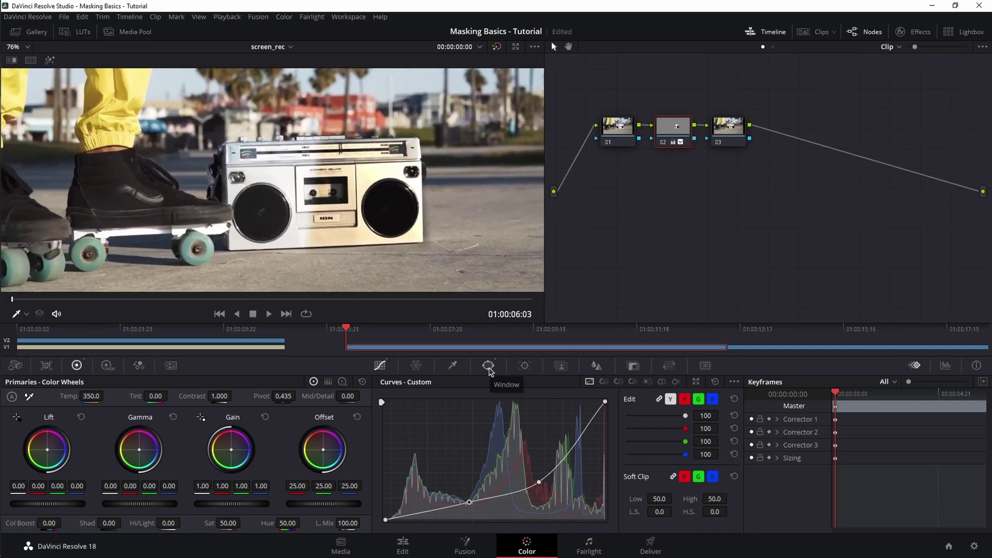
left_click(489, 367)
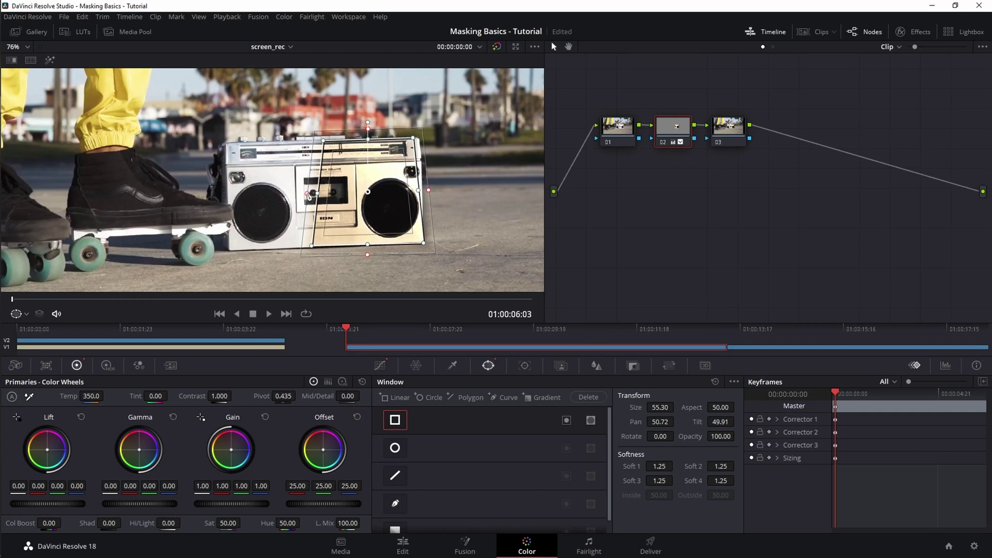
left_click_drag(308, 194, 250, 193)
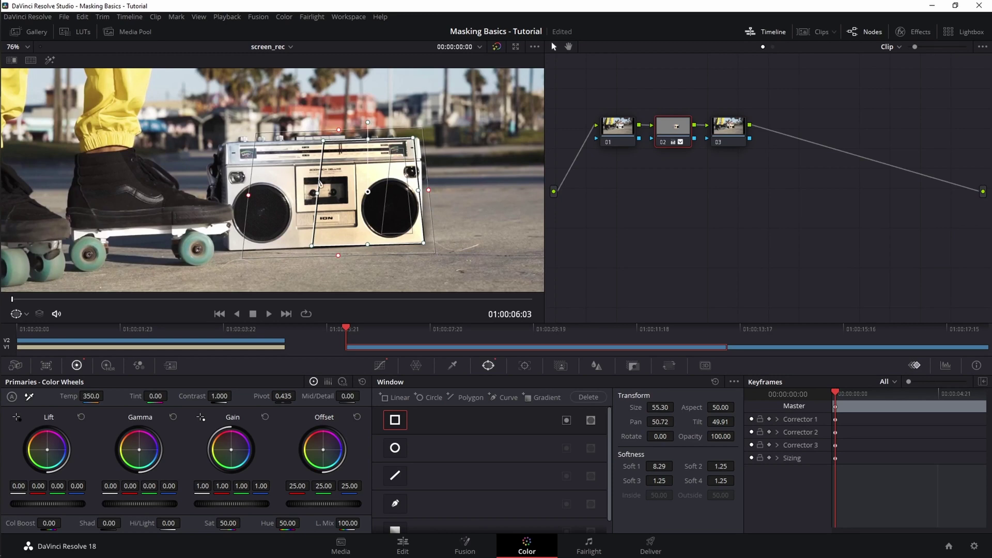
mouse_move(409, 193)
left_mouse_down()
mouse_move(430, 191)
mouse_move(418, 191)
left_mouse_up()
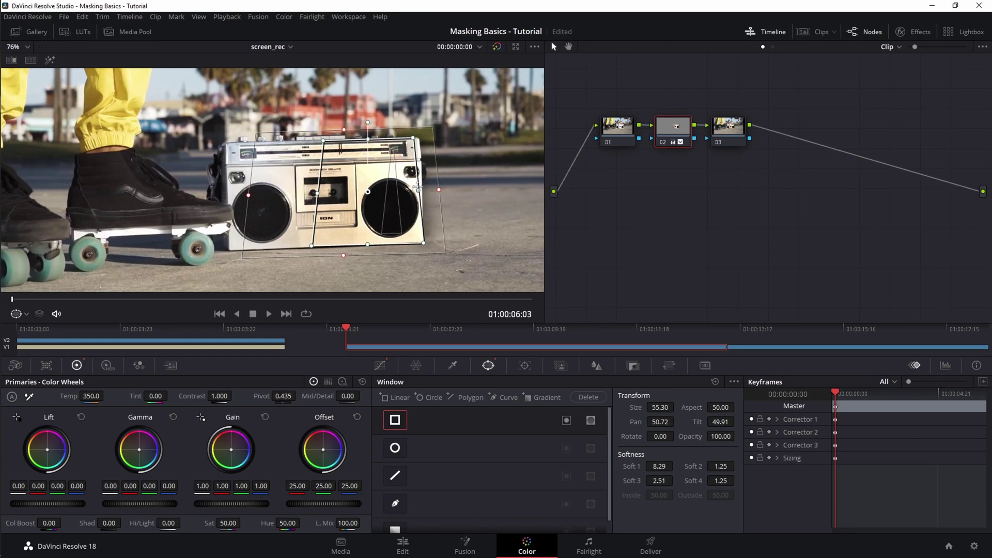
left_click_drag(414, 141, 424, 135)
left_click(23, 47)
left_click(34, 64)
Track node 02's linear window forward from the start of the boombox clip.
mouse_move(347, 327)
left_mouse_down()
mouse_move(656, 341)
mouse_move(348, 341)
left_mouse_up()
left_click(676, 137)
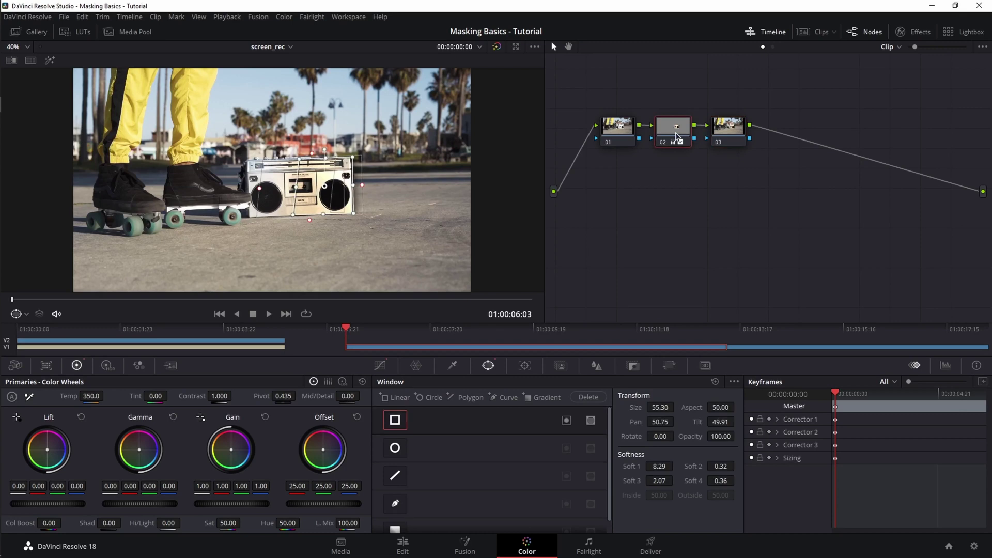
left_click(525, 366)
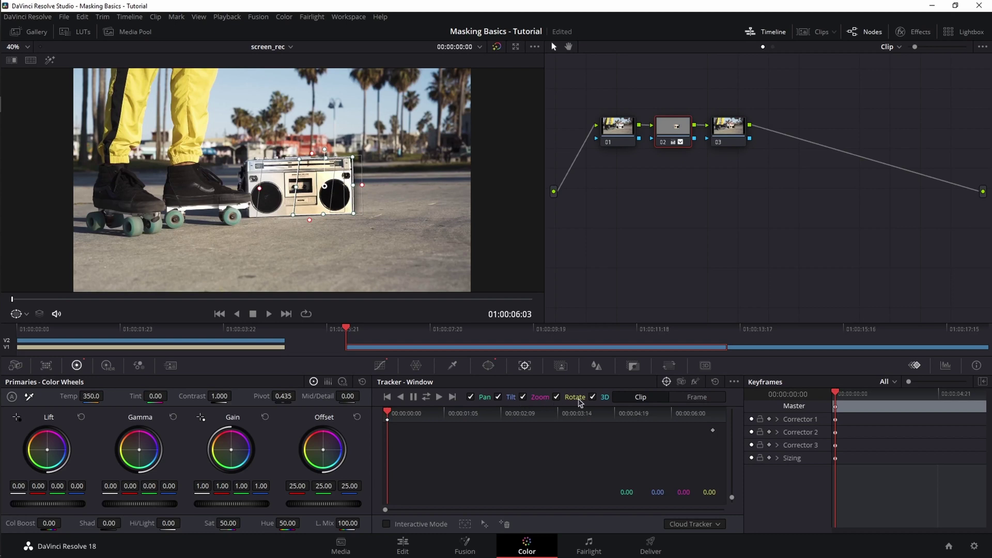
left_click(439, 398)
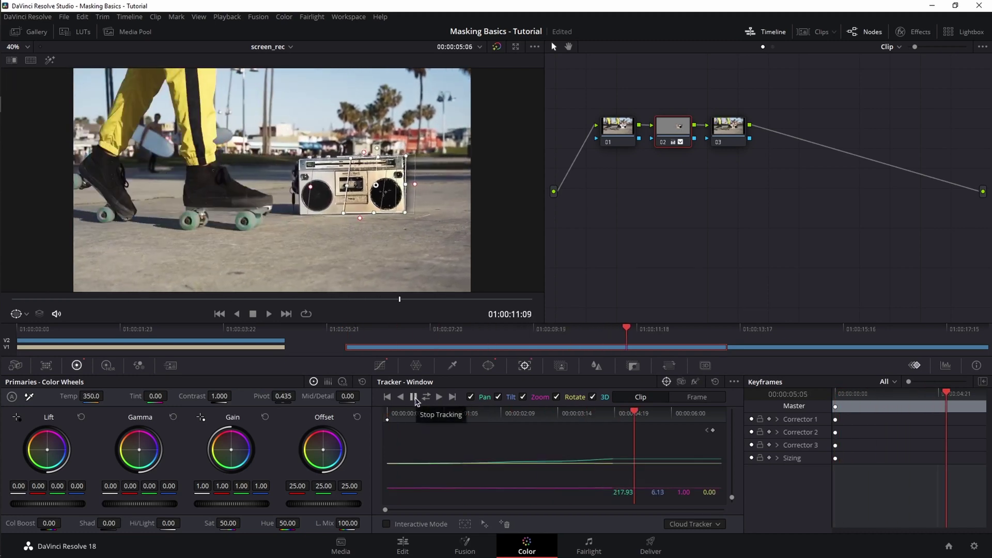
Play the boombox clip from its start to check the tracked grade.
left_click(347, 333)
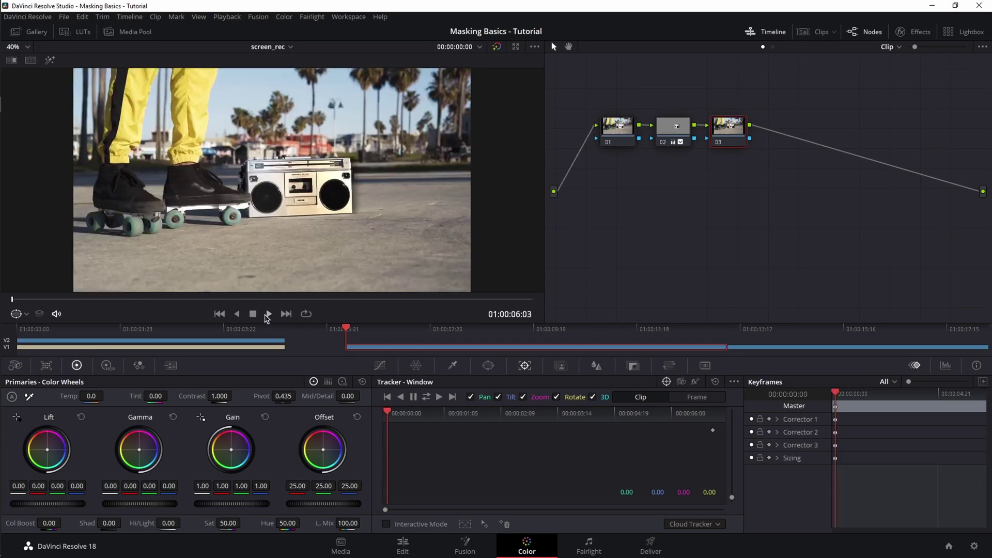
left_click(267, 315)
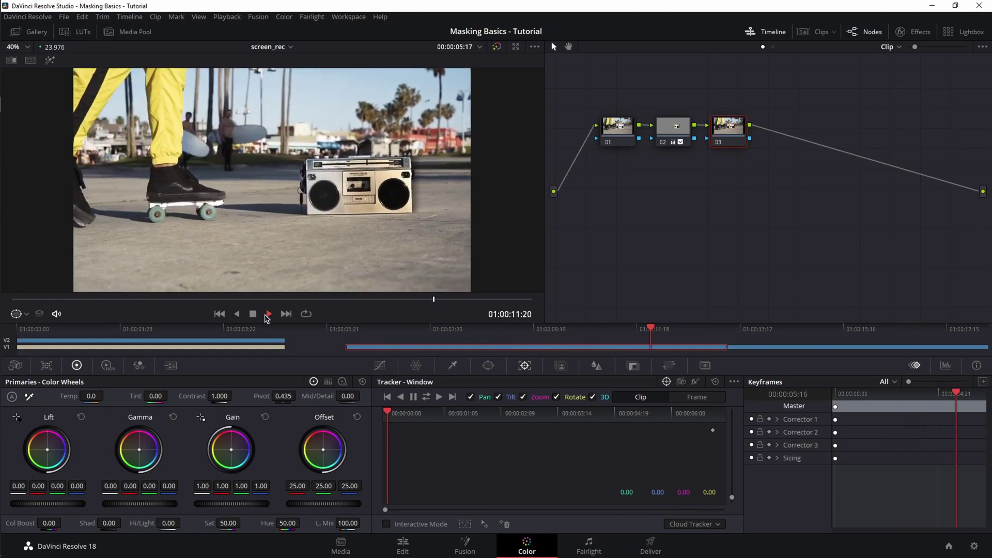
left_click(607, 333)
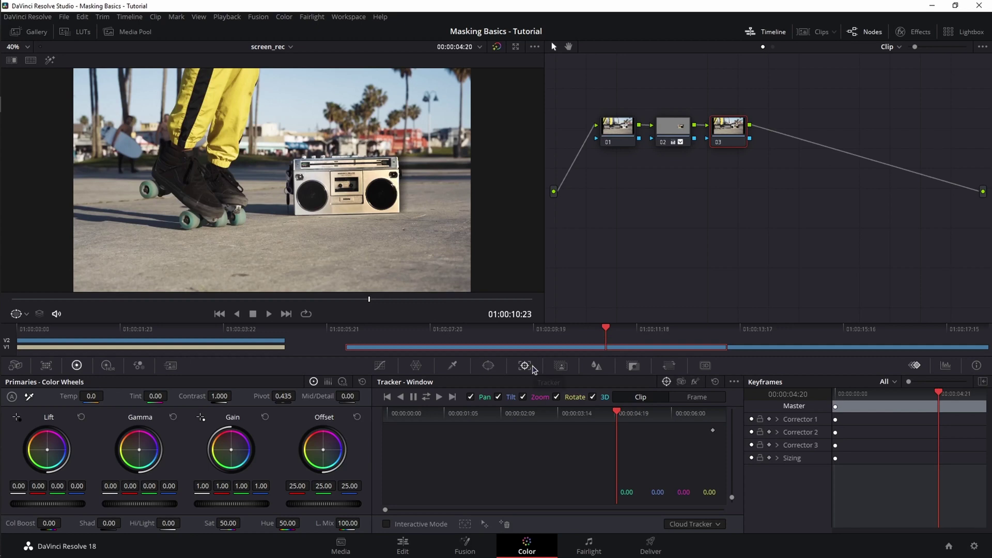
Go to the first frame of the skateboard clip, add two serial nodes, and select node 02.
left_click_drag(718, 330, 732, 330)
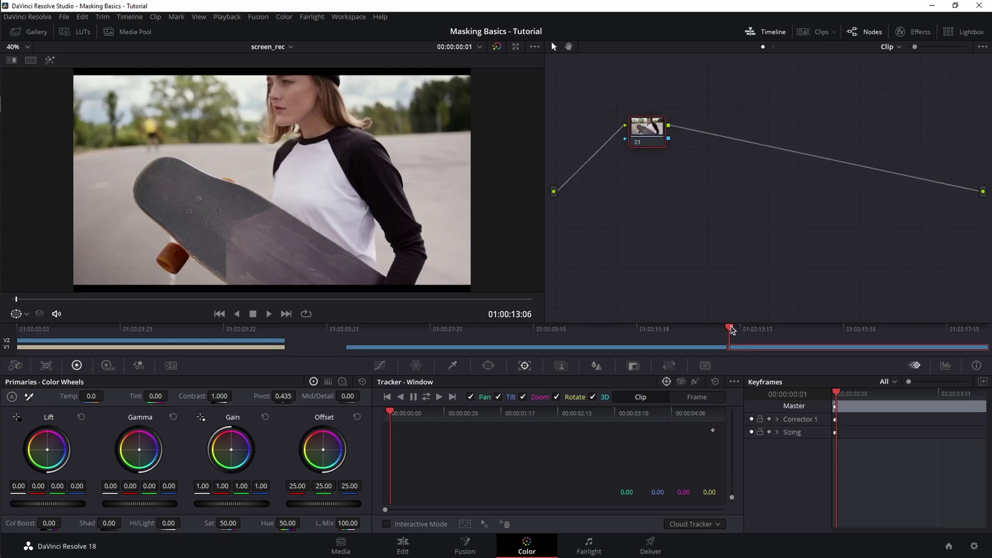
left_click_drag(732, 330, 729, 333)
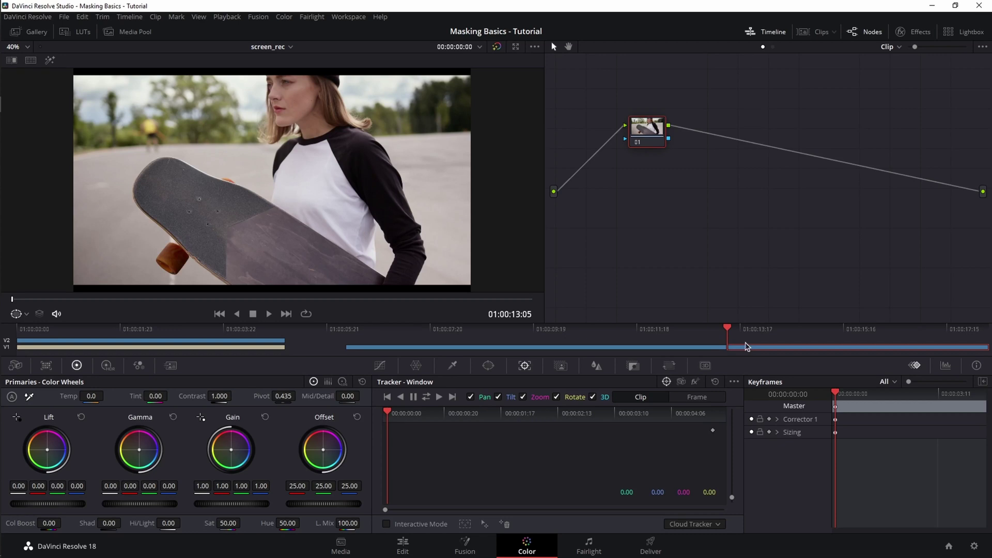
scroll(212, 206, "up", 6)
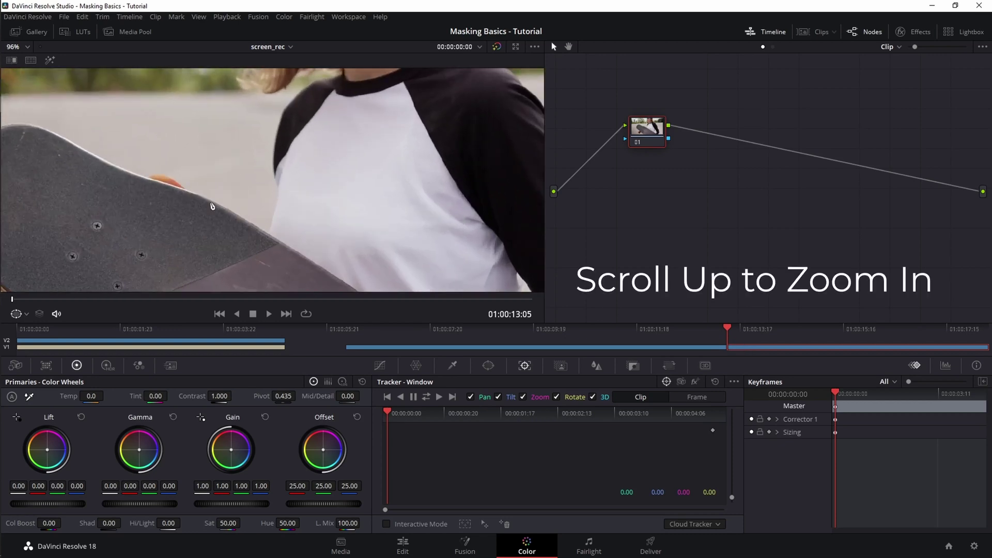
left_click_drag(124, 226, 278, 195)
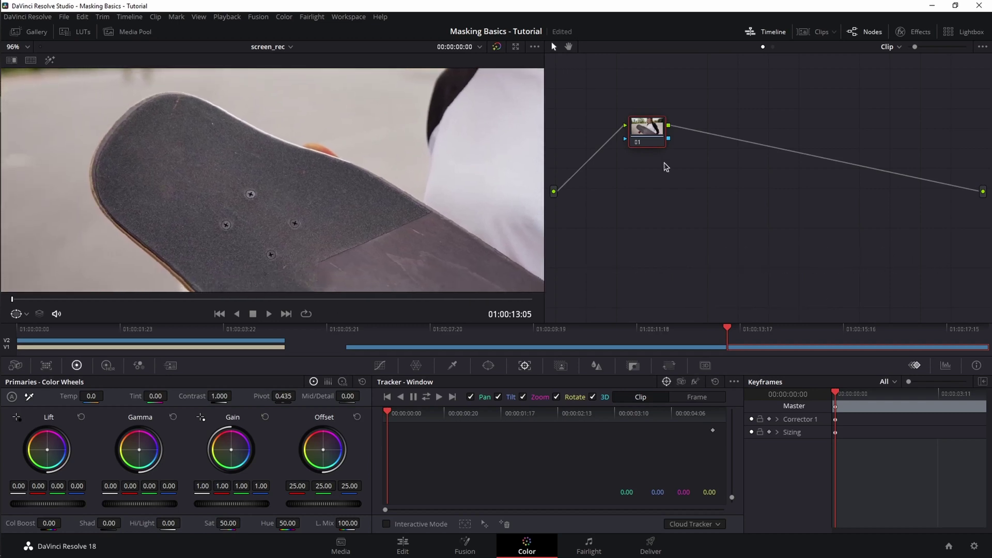
key("alt+s")
key("alt+s")
left_click(704, 132)
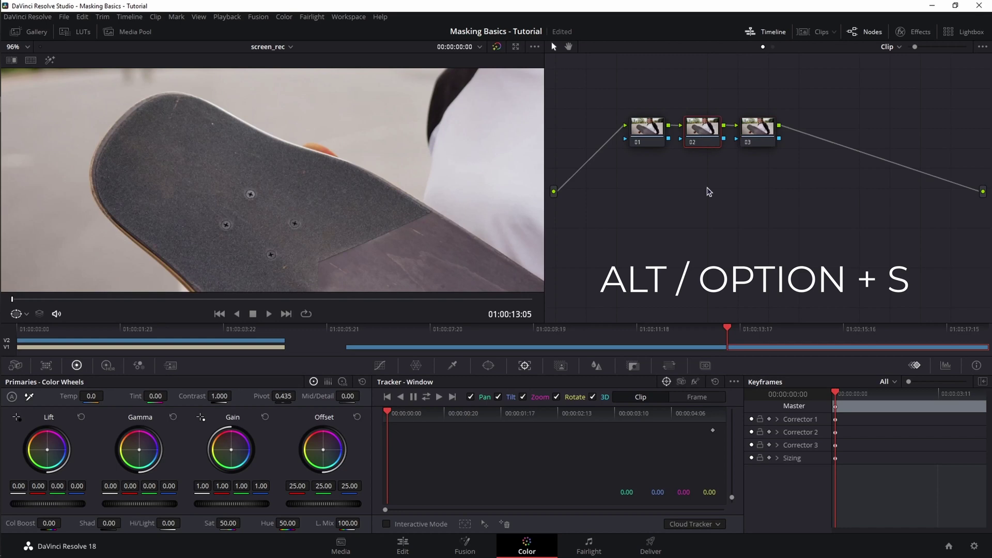
Add a circle window on node 02 and shrink it tightly around the skateboard's uppermost bolt, with Soft 1 at 0.15.
left_click(489, 366)
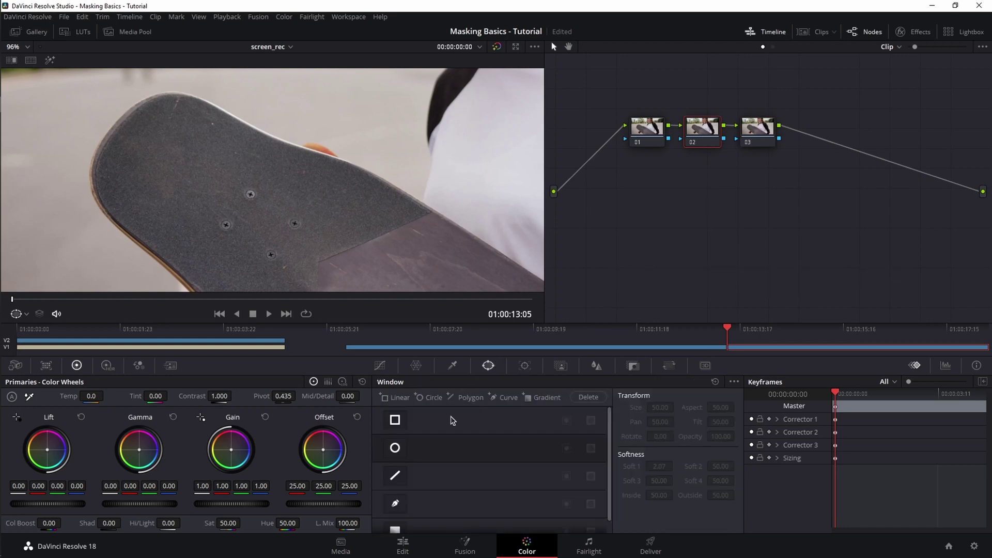
left_click(395, 448)
left_click_drag(259, 232, 249, 194)
scroll(315, 215, "down", 5)
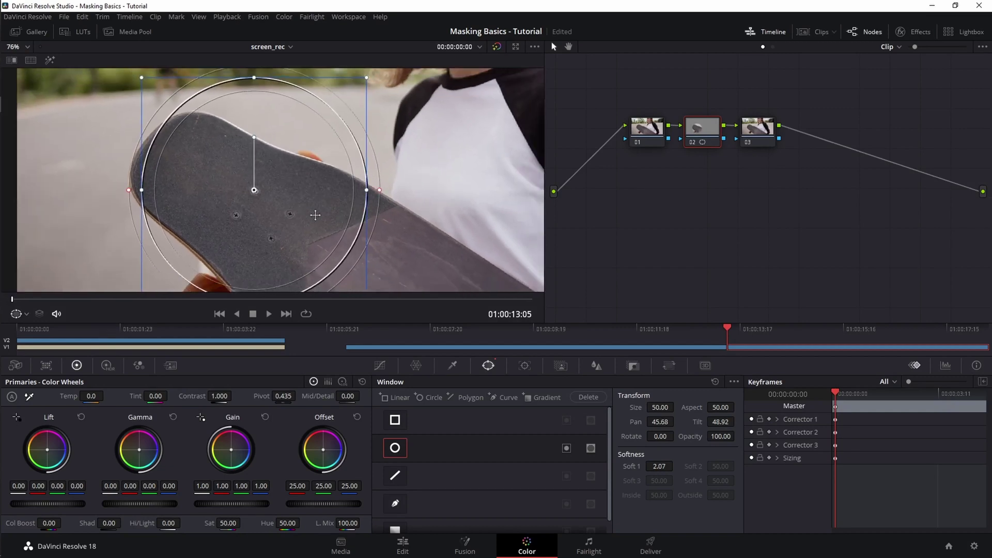
left_click_drag(311, 224, 277, 190)
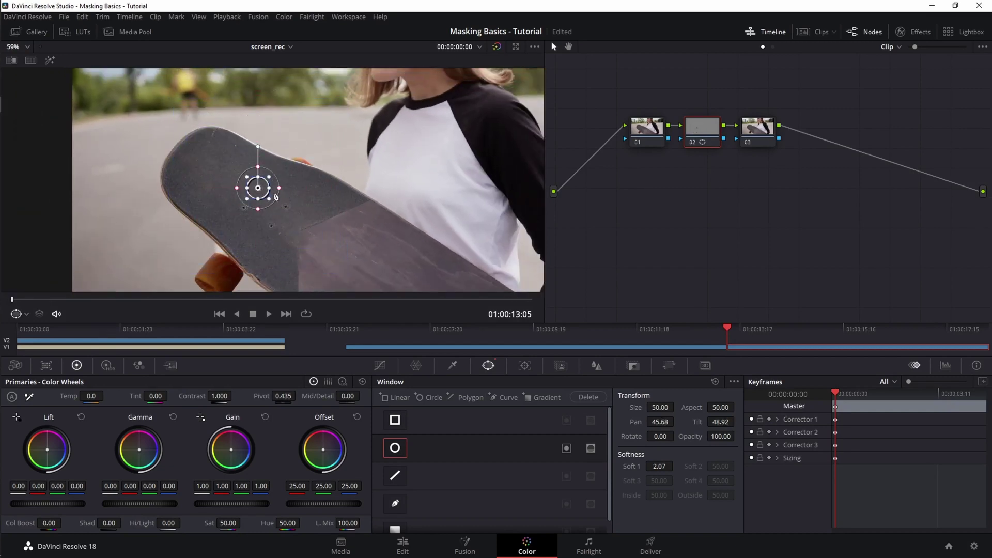
scroll(277, 195, "up", 10)
left_click_drag(237, 203, 233, 205)
left_click_drag(235, 250, 233, 228)
Track the bolt's circle window forward through the skateboard clip and return to the clip's first frame.
left_click(16, 46)
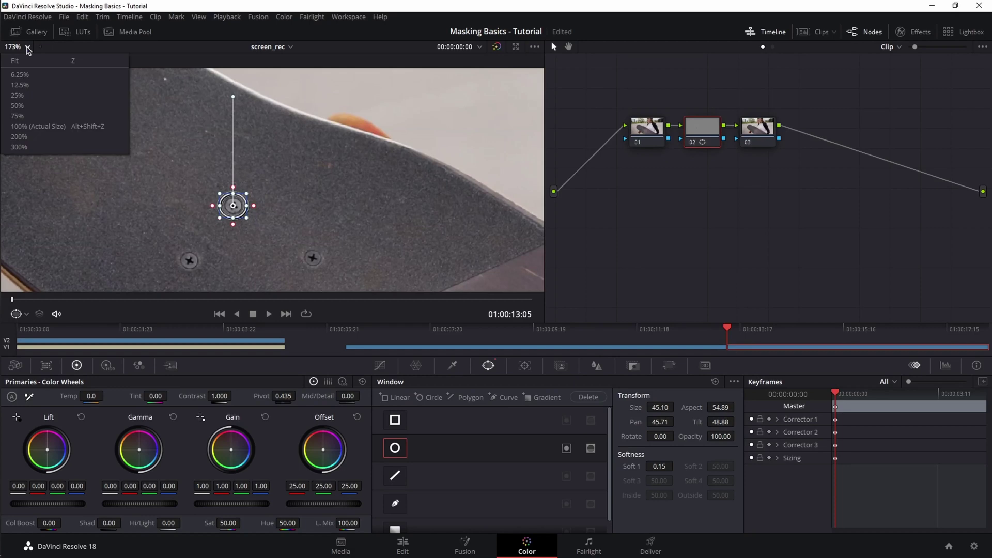
left_click(30, 61)
left_click(524, 366)
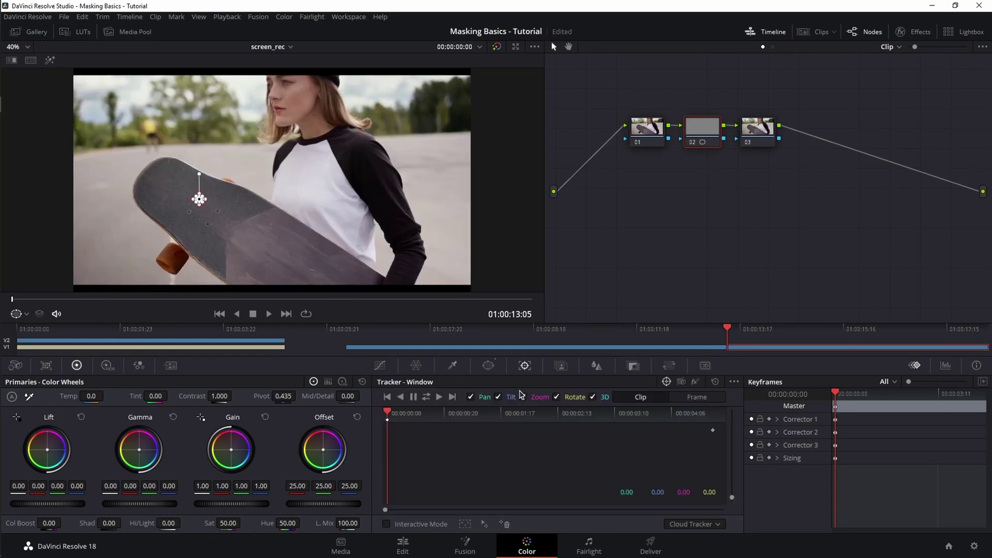
left_click(438, 397)
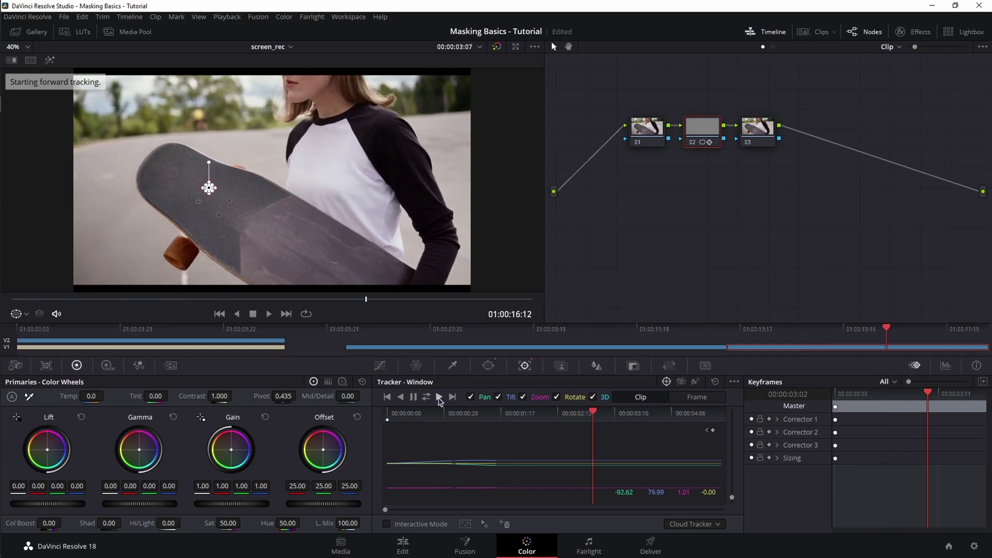
left_click(729, 330)
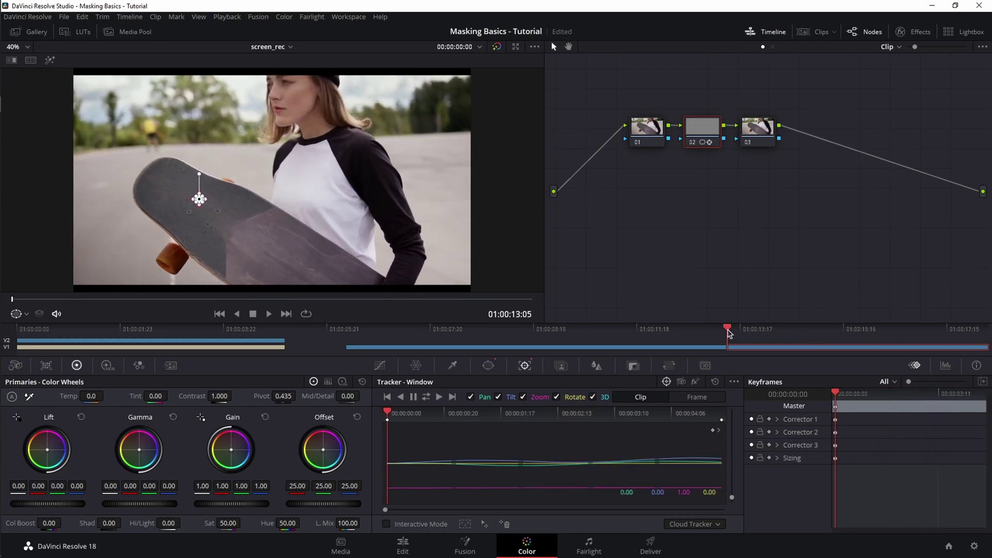
Set the tracker to Frame mode and move the circle window off the bolt onto clean grip tape to its right.
scroll(196, 212, "up", 5)
left_click_drag(197, 211, 366, 194)
scroll(304, 195, "up", 1)
left_click_drag(263, 192, 416, 224)
left_click(701, 402)
Cover the bolt using Node Sizing with Pan -179.5 and Tilt 1, and adjust the circle window's edge softness.
left_click(669, 366)
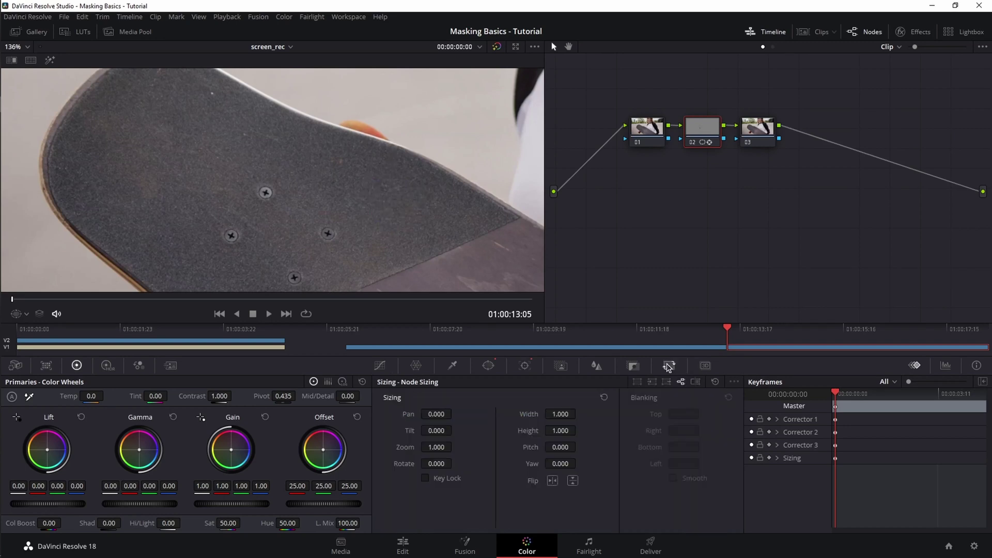
left_click_drag(437, 414, 375, 414)
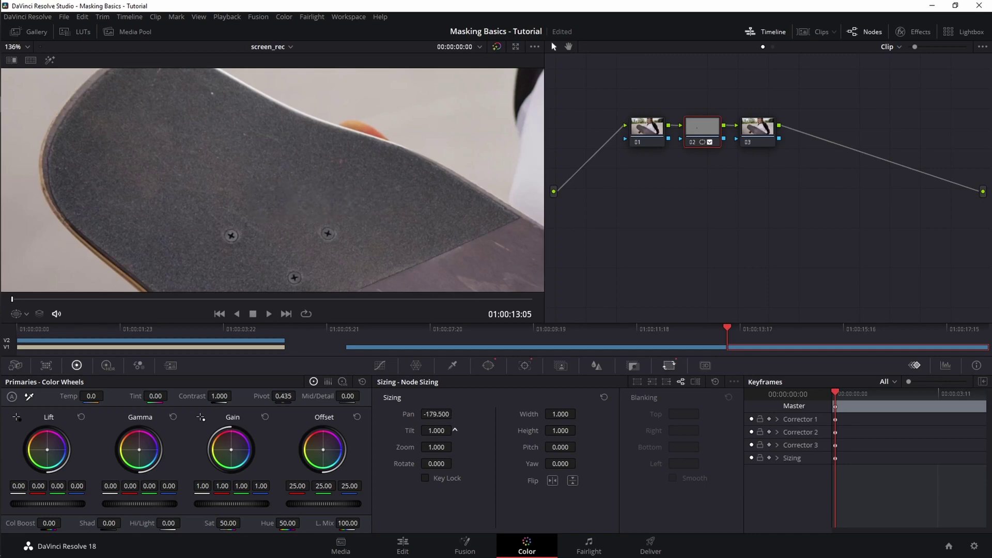
left_click(488, 366)
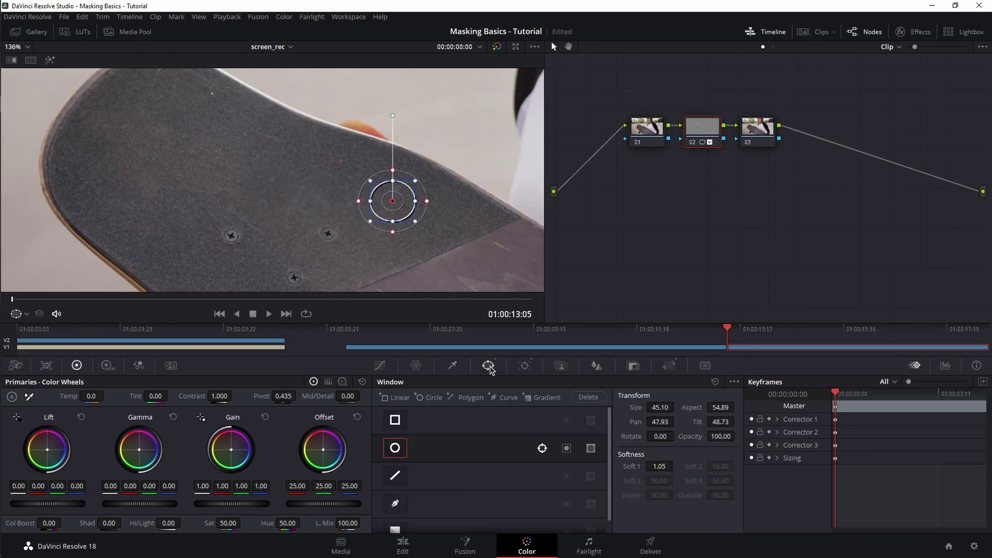
left_click_drag(395, 234, 395, 236)
left_click(29, 48)
left_click(32, 63)
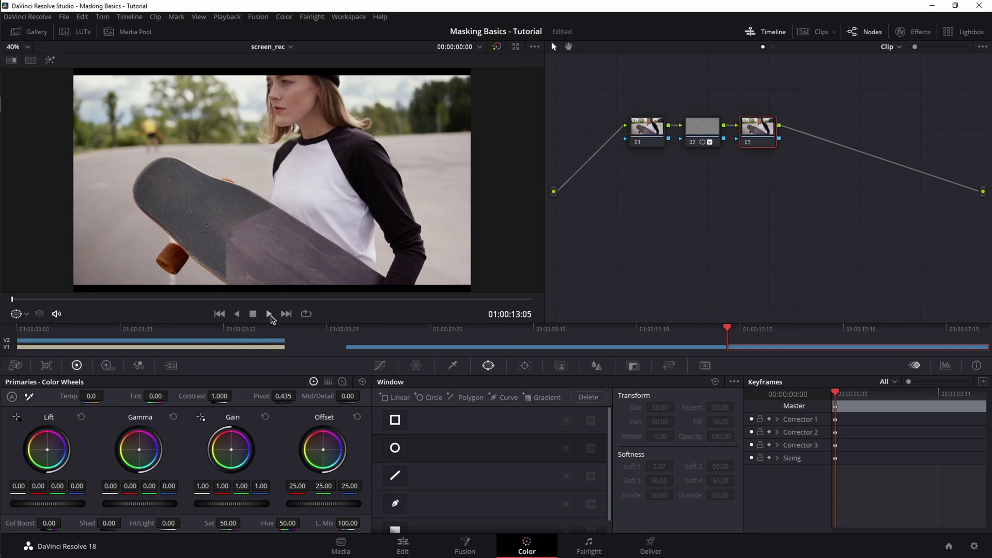